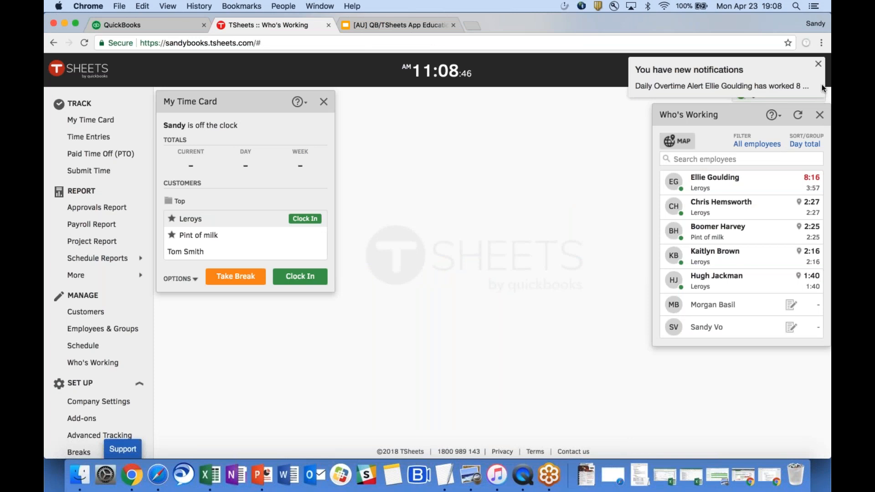
Read the Daily Overtime Alert in Notifications, then close the notifications panel.
left_click(819, 69)
left_click(709, 71)
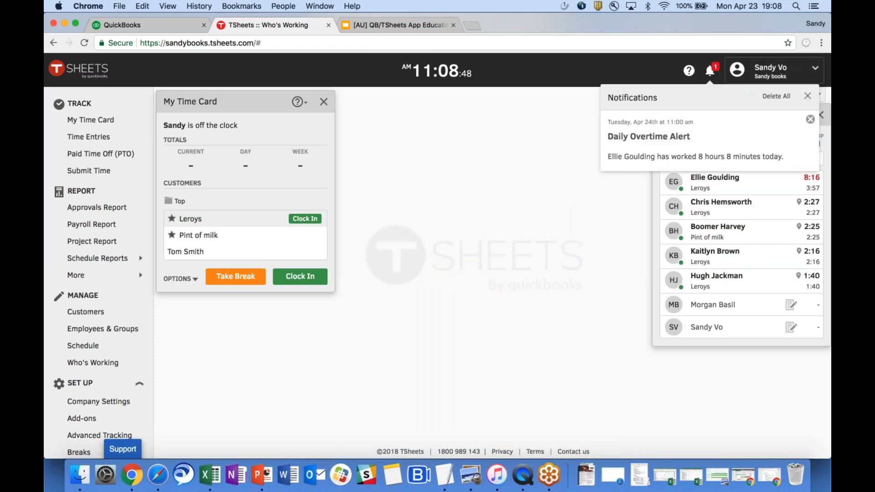
left_click(807, 96)
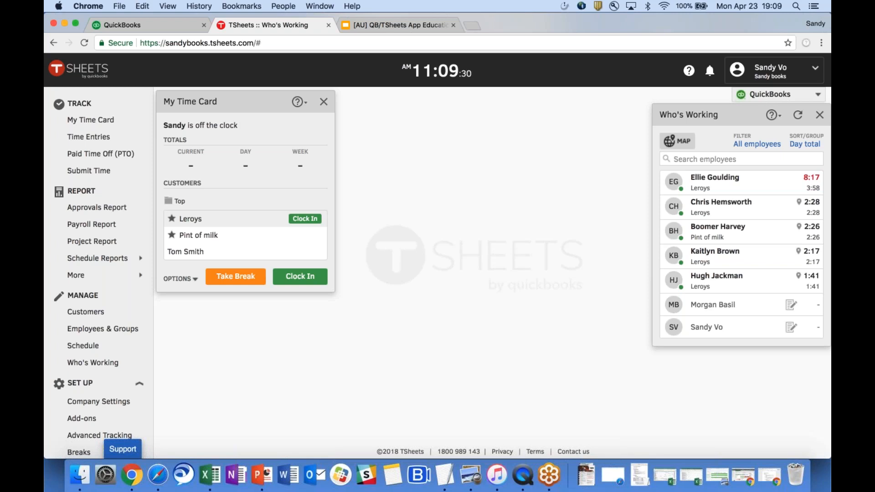
left_click(119, 418)
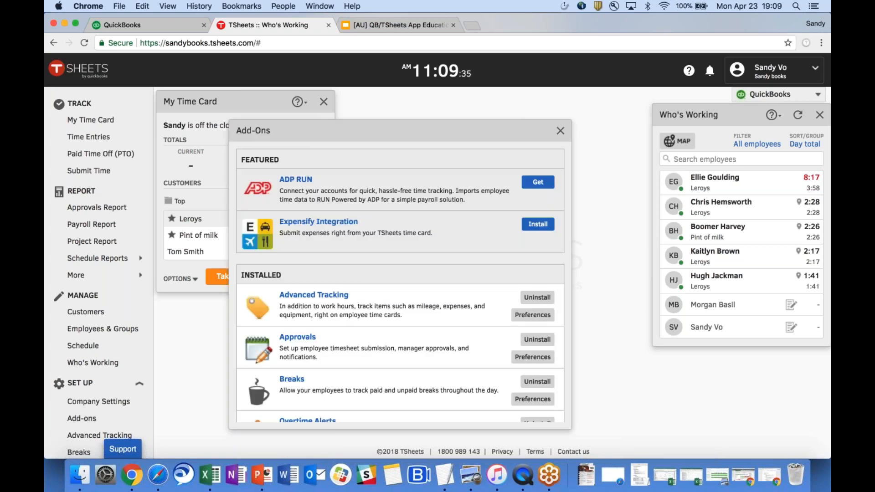
scroll(494, 291, "down", 5)
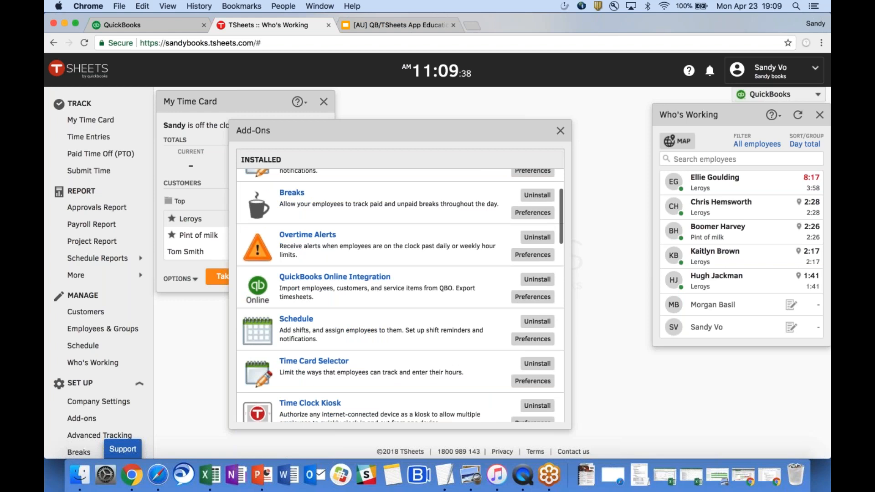
left_click(560, 130)
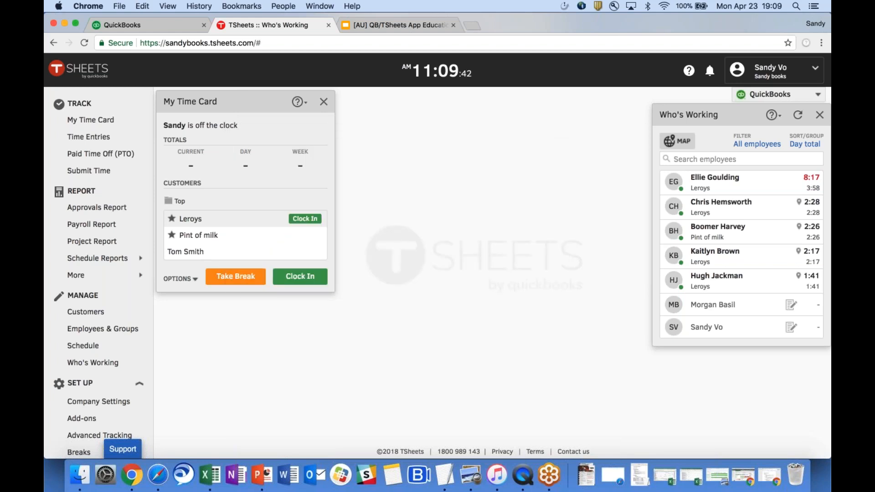
left_click(780, 97)
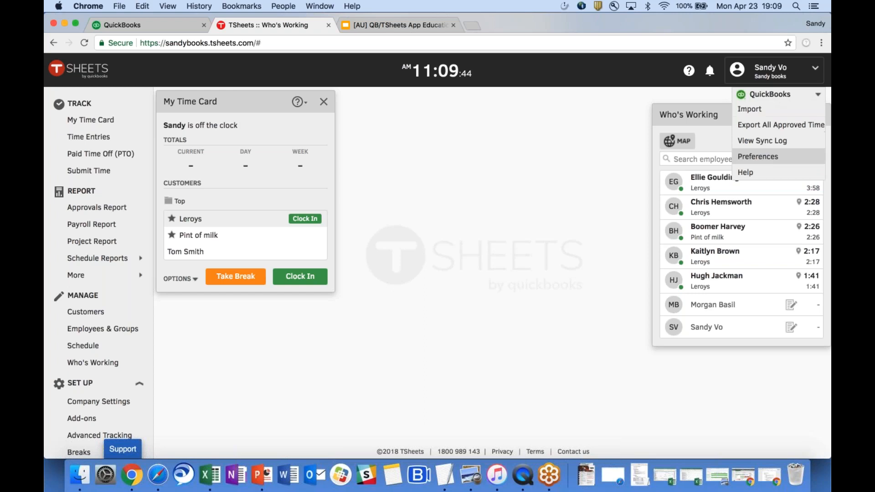
left_click(765, 156)
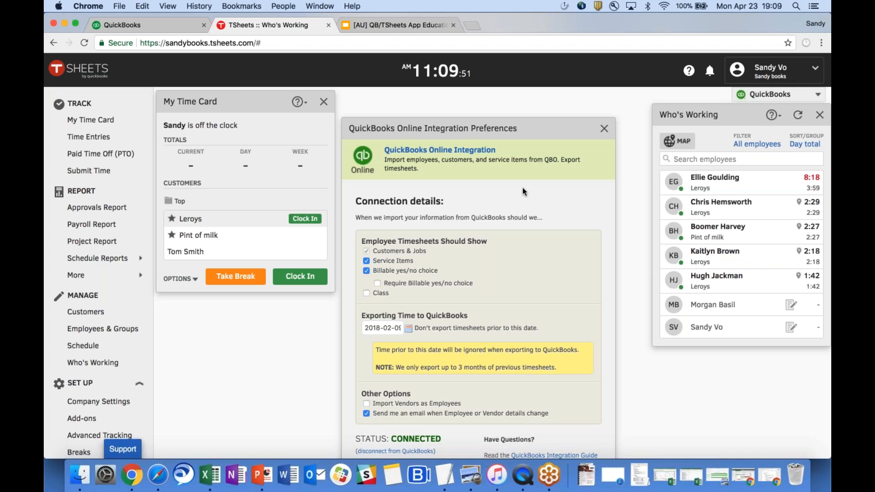
scroll(522, 190, "down", 1)
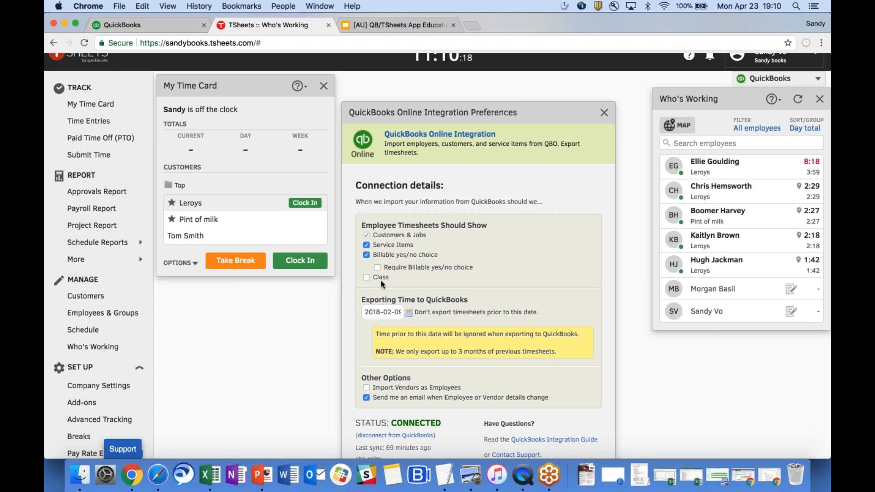
scroll(380, 282, "up", 1)
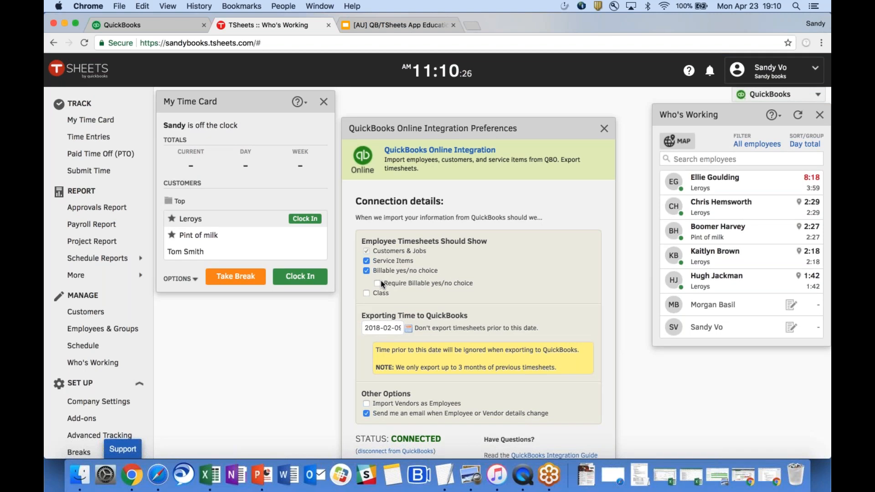
left_click(604, 128)
left_click(774, 94)
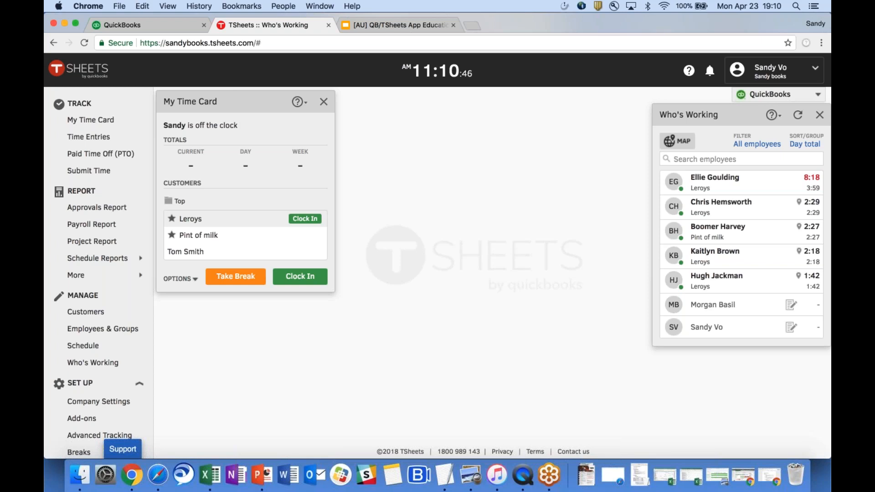
left_click(111, 335)
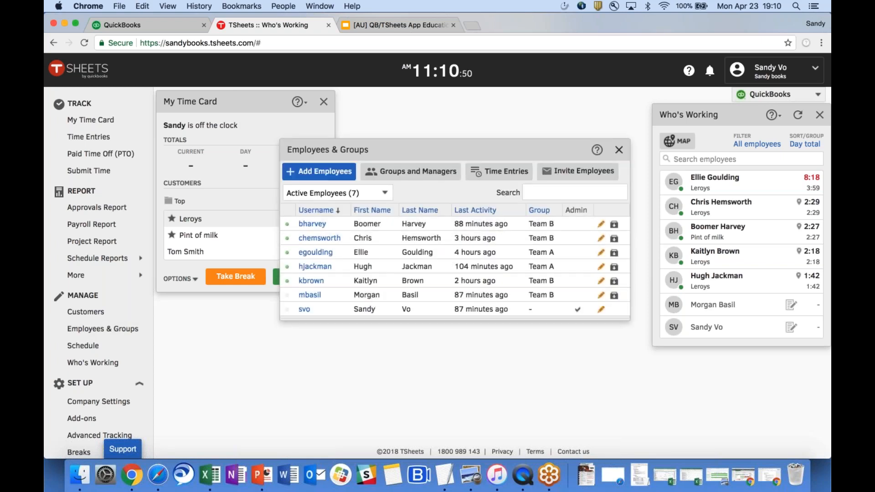
left_click(619, 150)
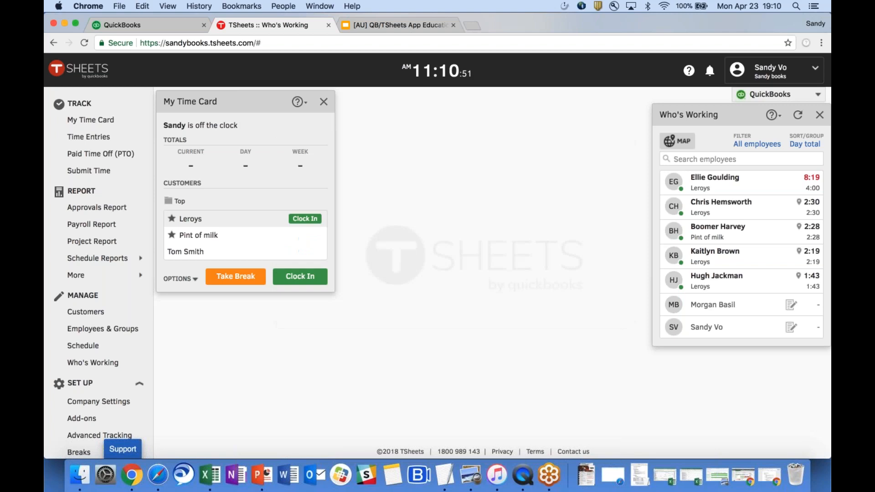
left_click(86, 313)
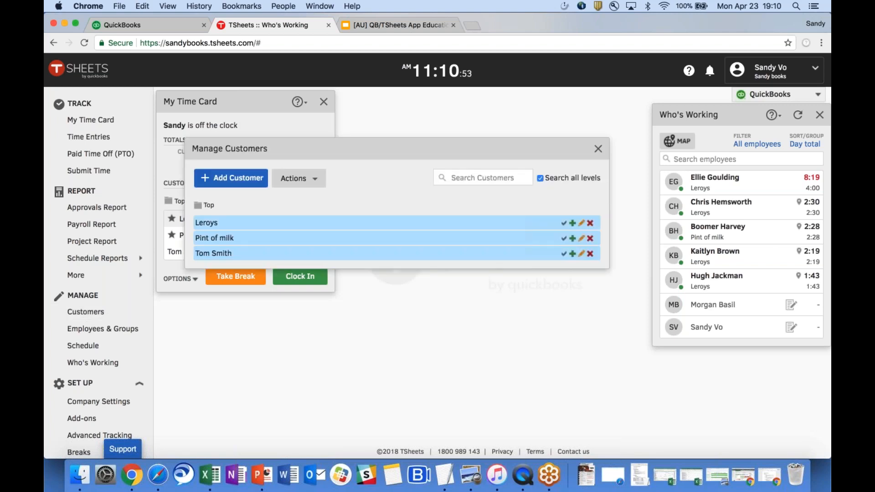
left_click(598, 148)
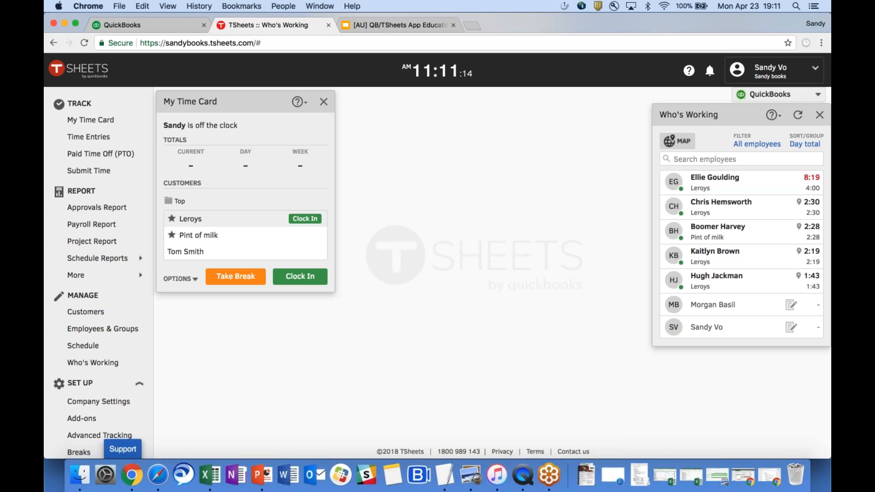
left_click(94, 345)
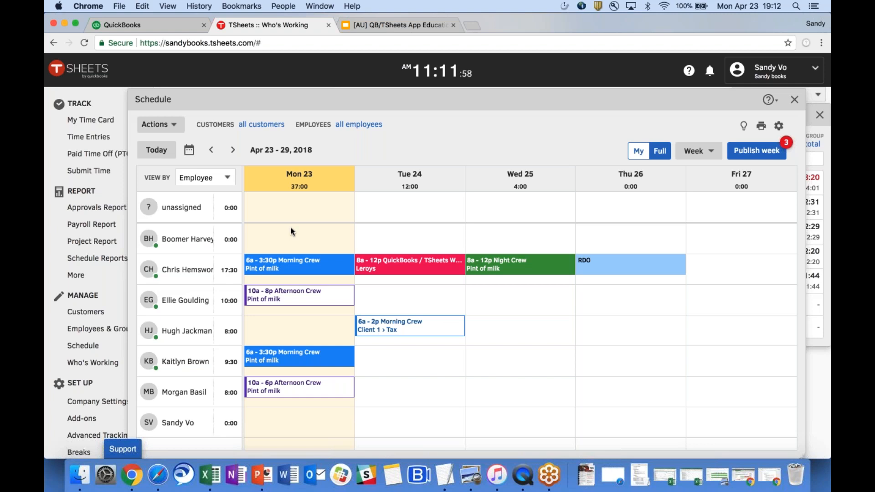
Check the Week view options and start a new shift for an employee on Tuesday, Apr 24.
left_click(711, 153)
left_click(413, 294)
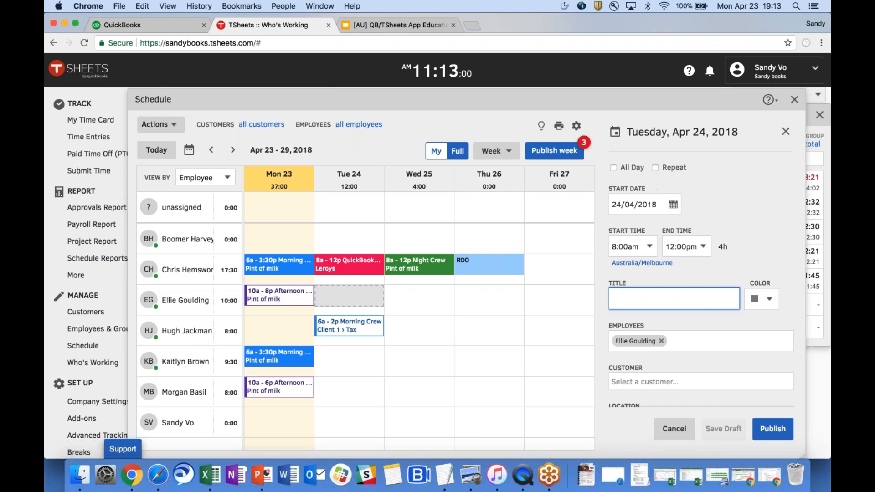
Set the shift to 6:00am–2:30pm with the title 'Morning Crew'.
left_click(632, 247)
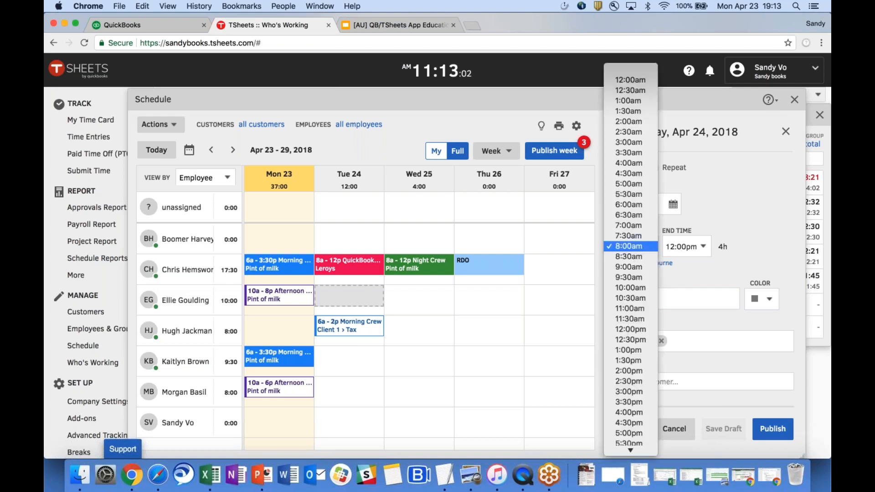
left_click(644, 206)
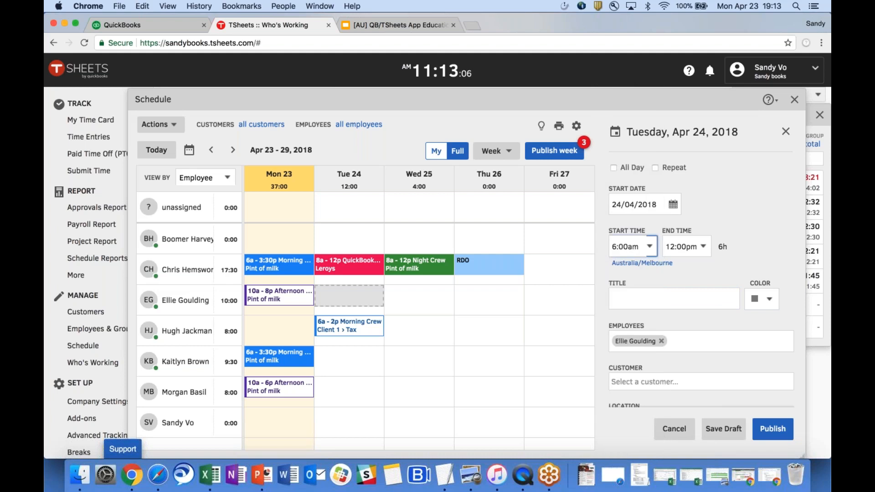
left_click(686, 246)
left_click(699, 297)
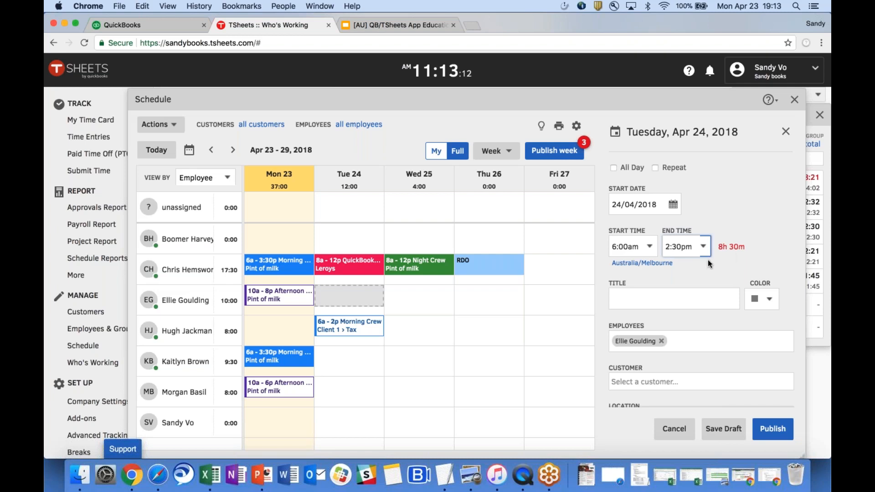
left_click(651, 298)
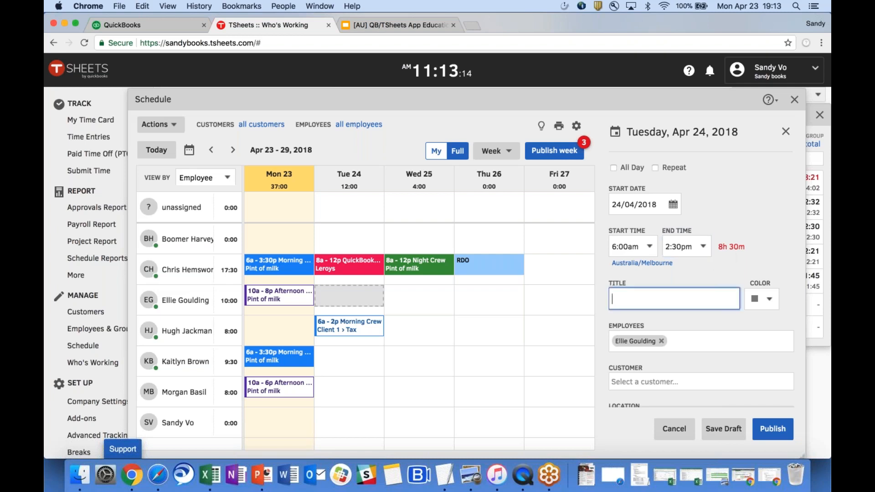
type("Morning Crew")
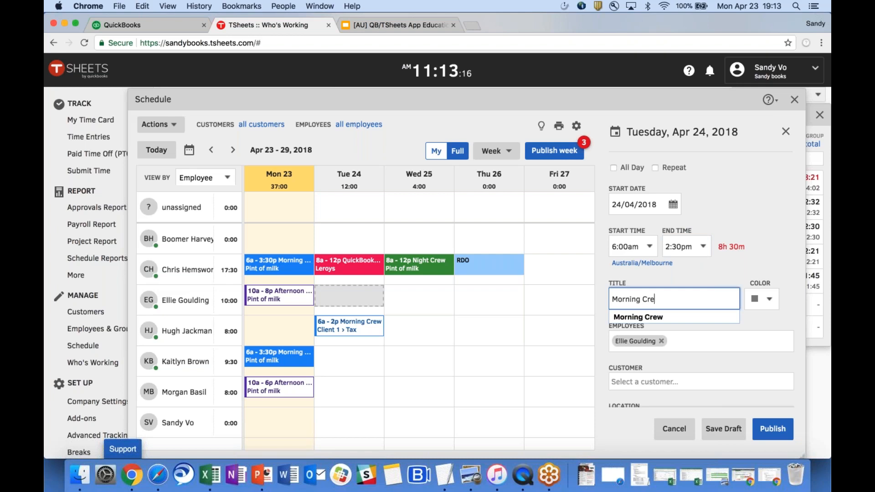
left_click(677, 317)
Make the shift blue, add a second employee, and turn off the multi-employee notice.
left_click(766, 300)
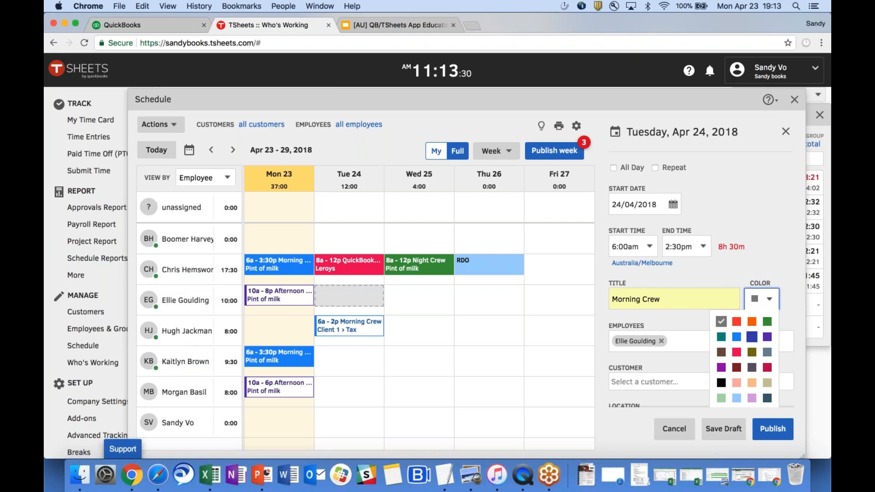
left_click(736, 336)
left_click(716, 343)
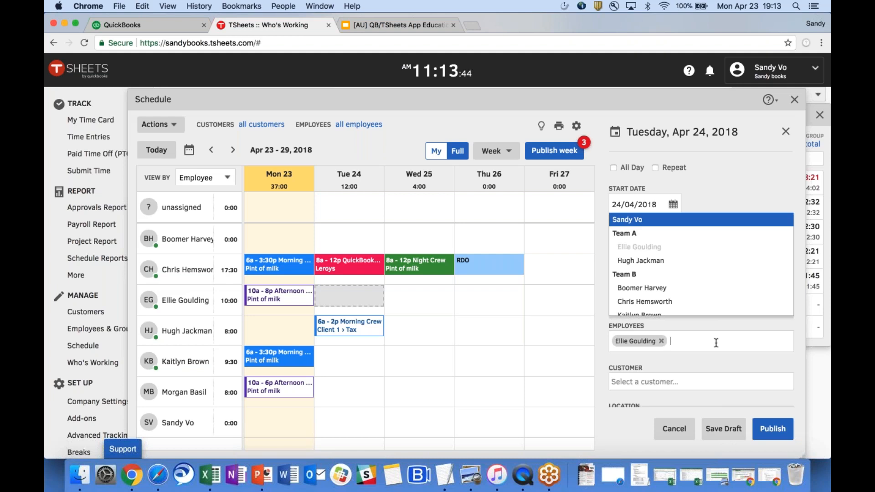
key("Down")
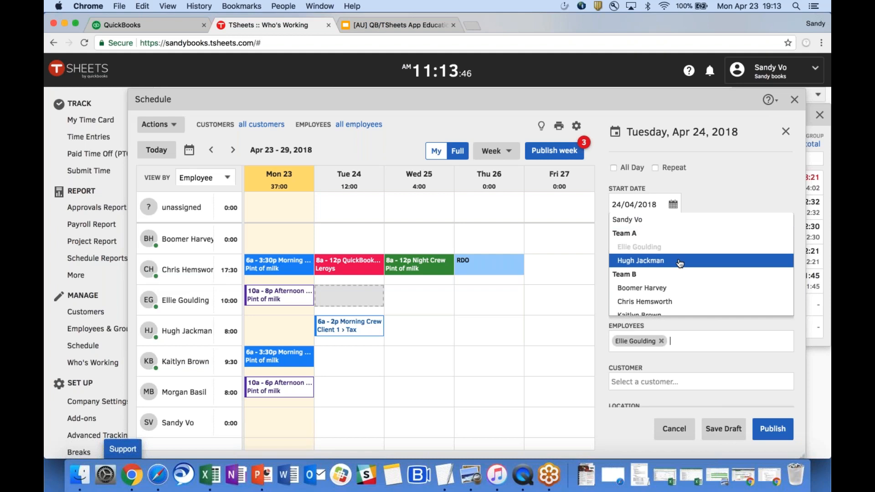
scroll(685, 287, "down", 1)
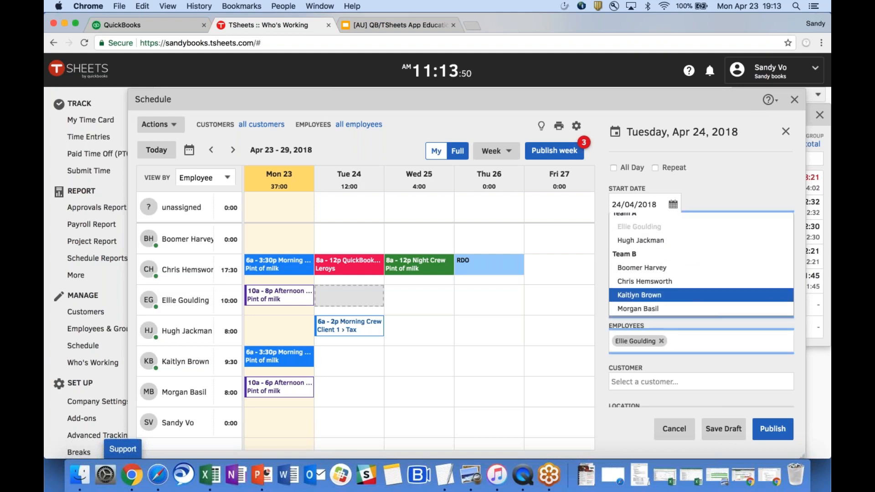
left_click(684, 295)
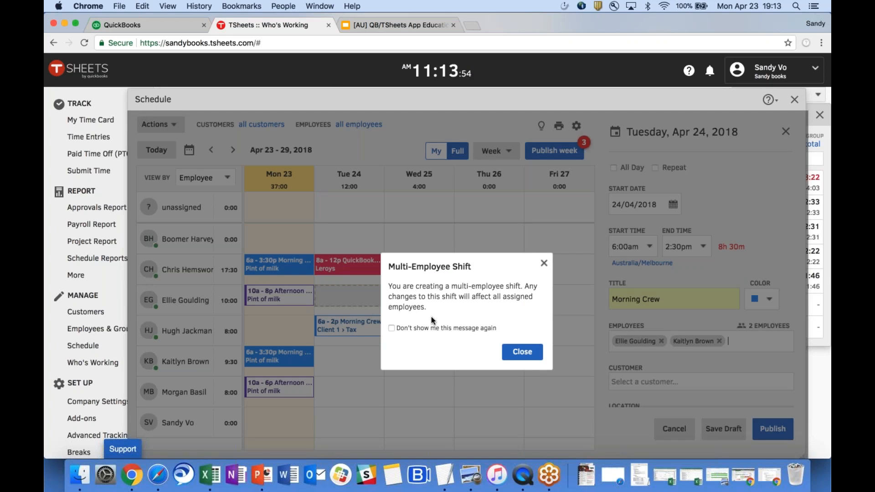
left_click(391, 328)
left_click(521, 352)
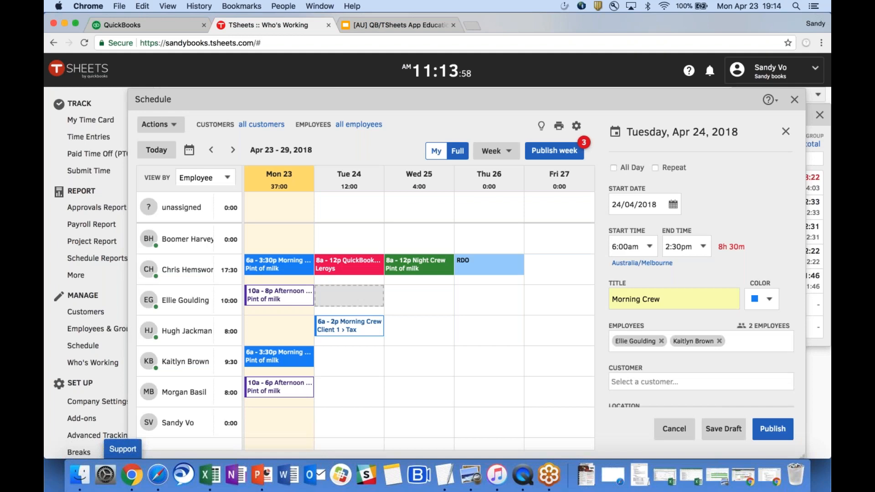
scroll(727, 259, "down", 5)
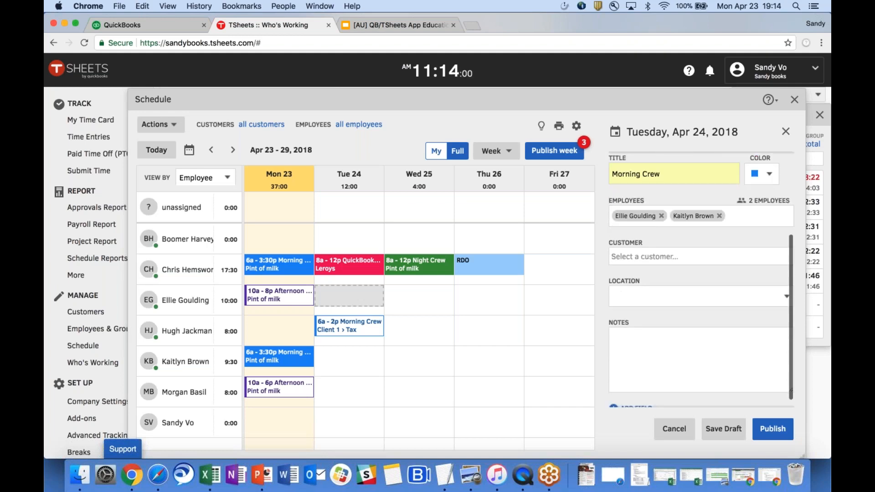
left_click(727, 258)
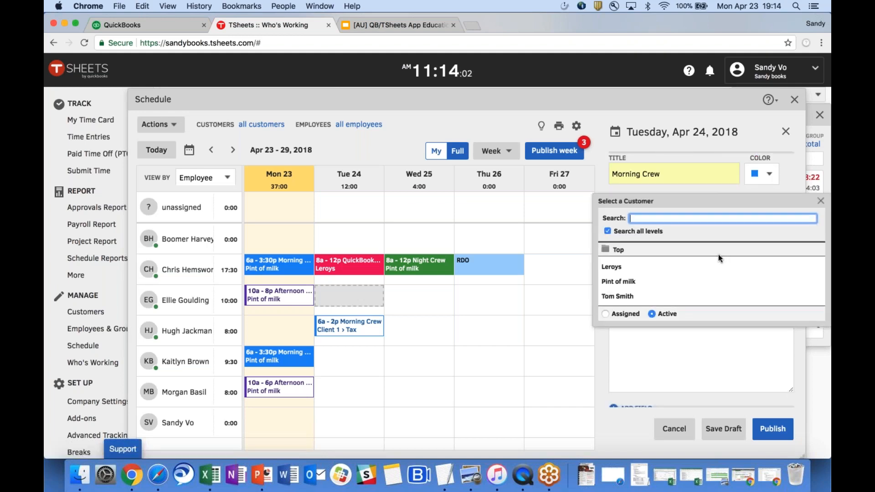
left_click(718, 268)
left_click(736, 296)
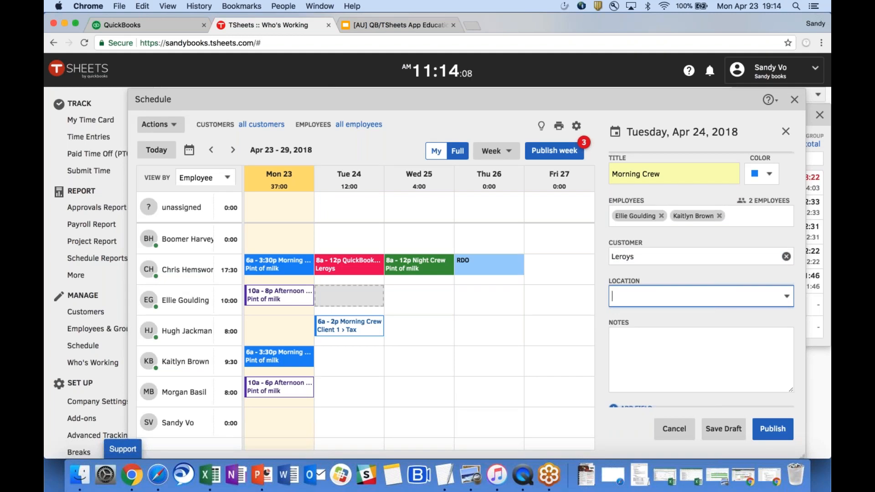
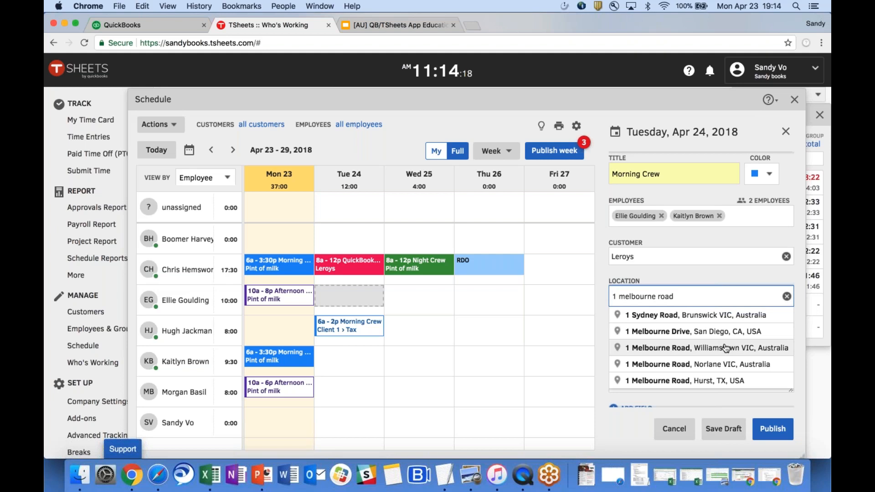
left_click(725, 348)
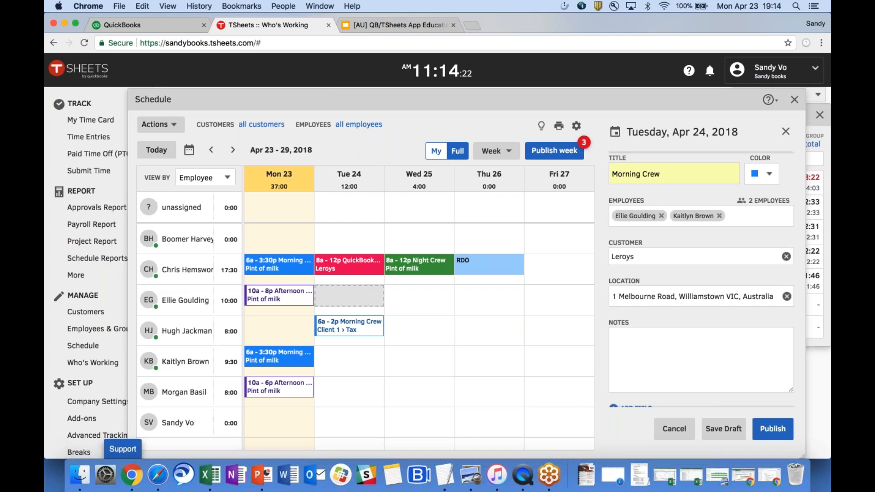
Add the note 'Don't forget to bring your mittens' and save the shift as a draft.
left_click(720, 345)
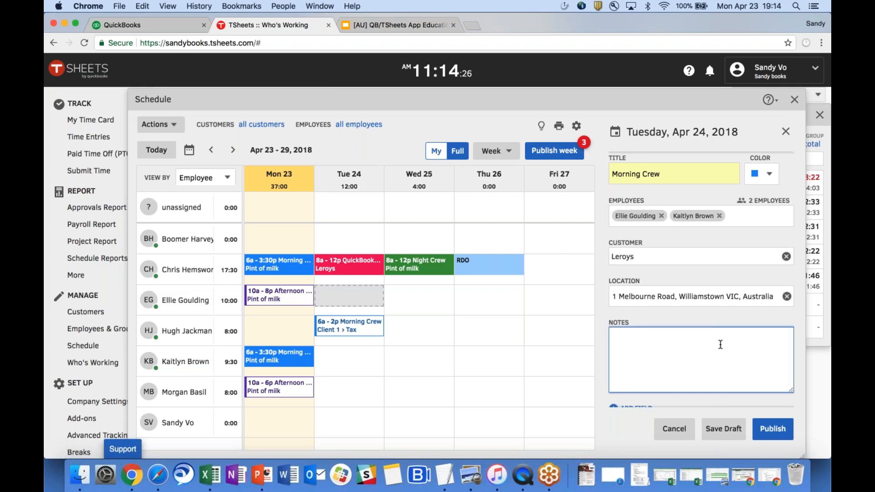
type("Don't forget to bring your ")
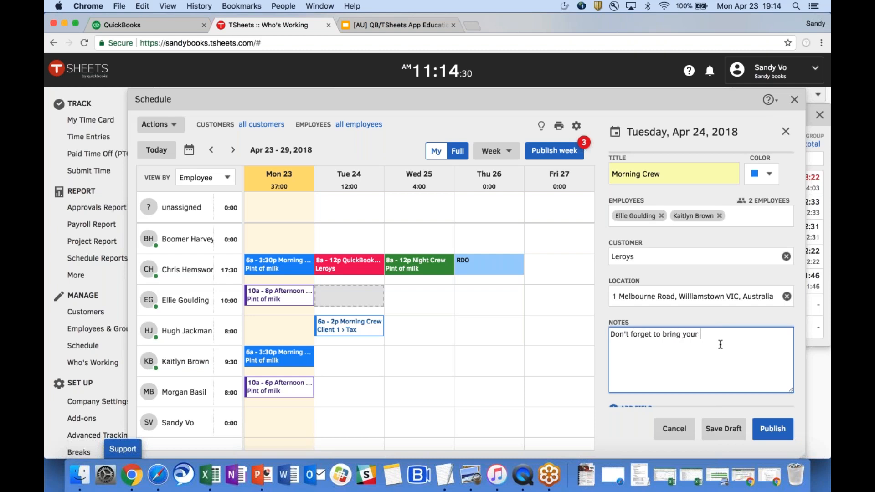
type("mittens")
scroll(704, 319, "down", 1)
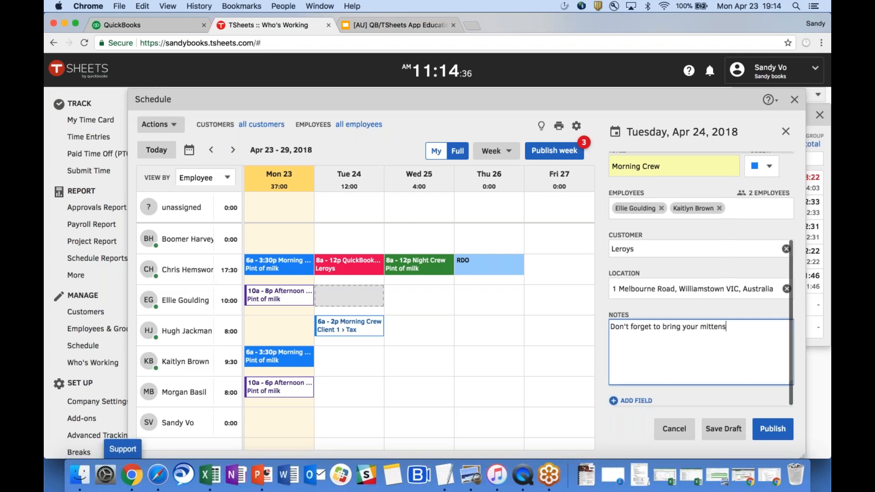
left_click(731, 431)
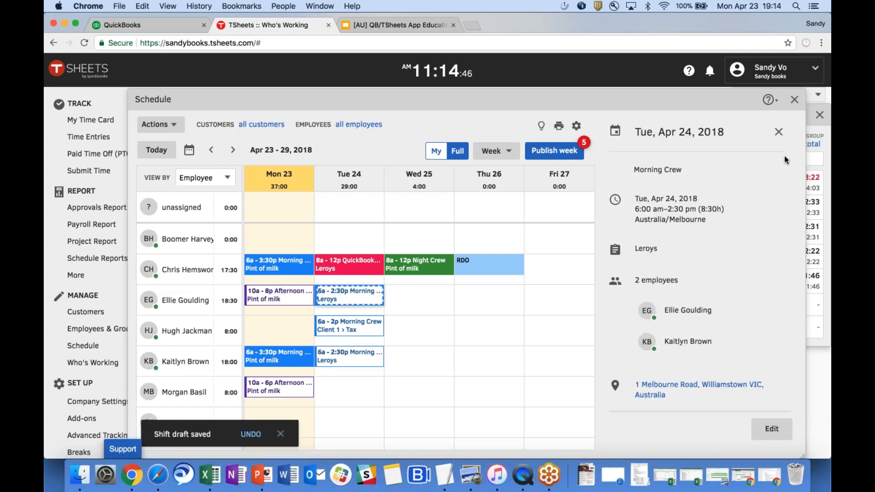
Move the 6a–2p Client 1 › Tax Morning Crew shift from Tue 24 to Wed 25.
left_click(778, 132)
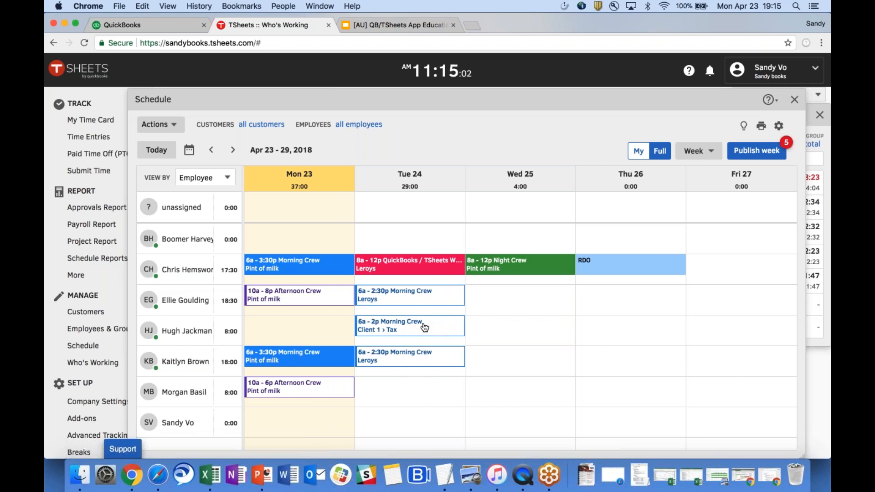
left_click_drag(425, 327, 521, 328)
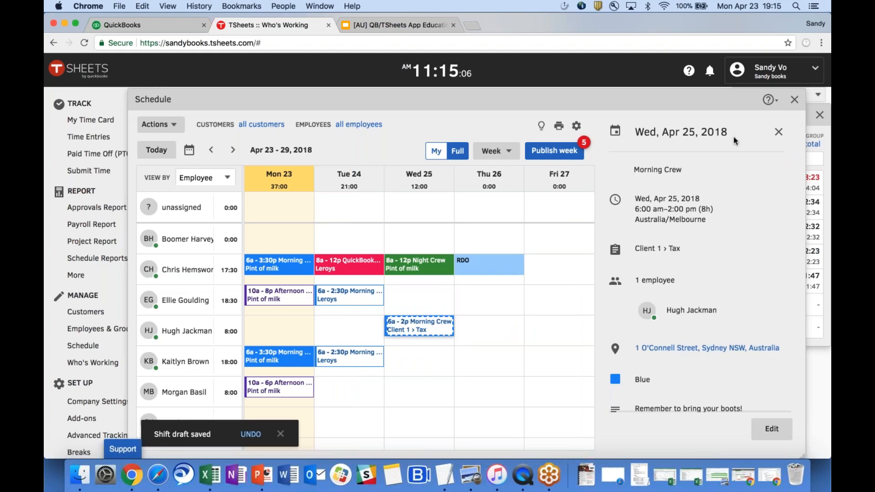
left_click(779, 133)
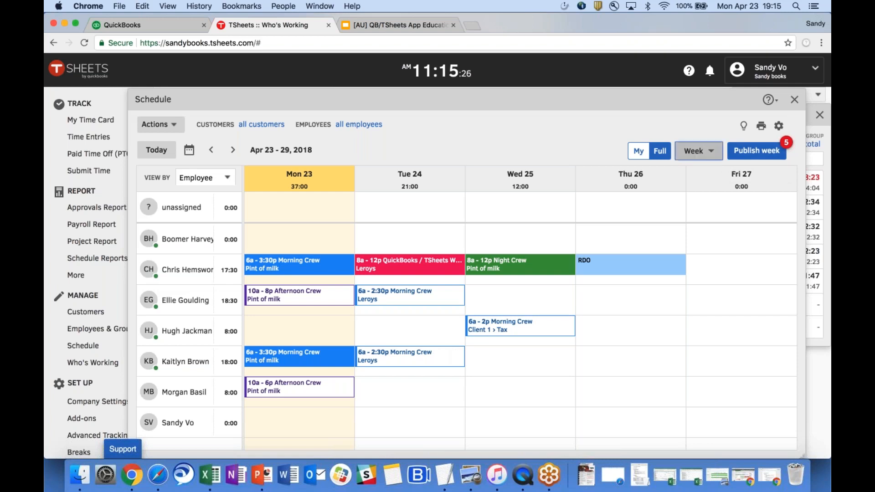
In Day view, lengthen the Pint of milk Afternoon Crew shift to 9 hours, then publish Monday and notify employees.
left_click(699, 151)
left_click(708, 174)
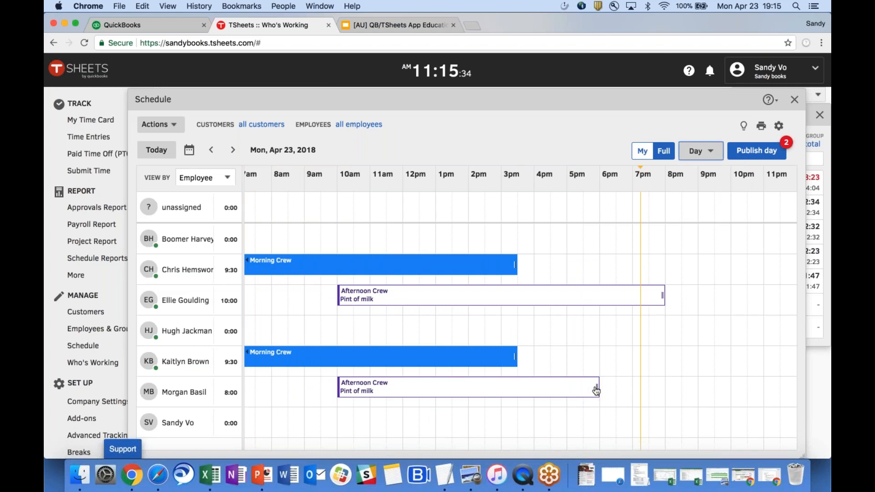
left_click_drag(596, 389, 618, 389)
left_click(757, 151)
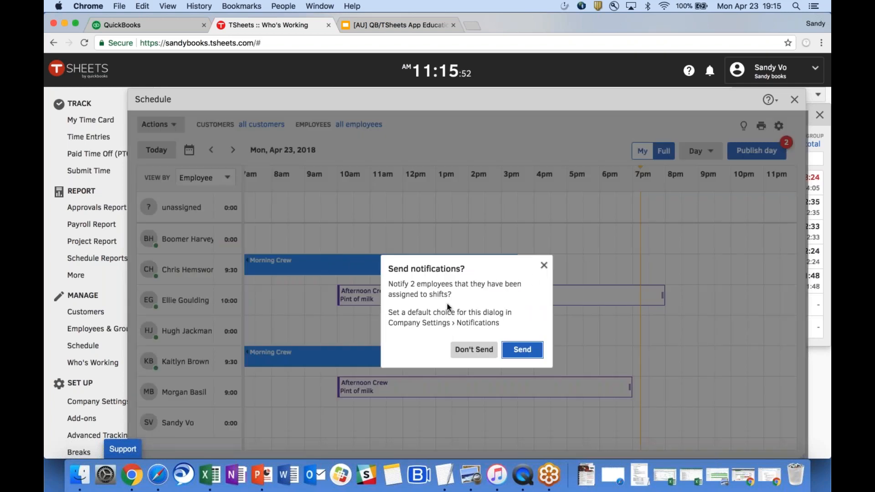
left_click(537, 353)
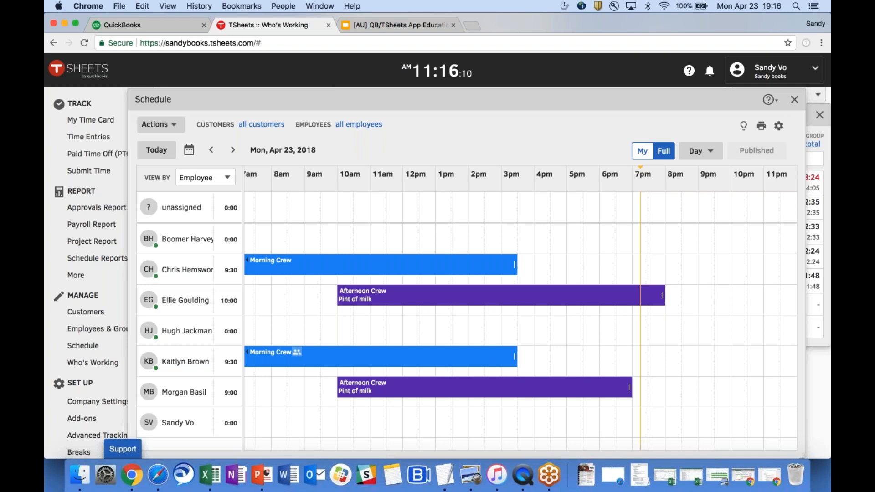
Return to the dashboard and clock in against customer Pint of milk.
left_click(794, 101)
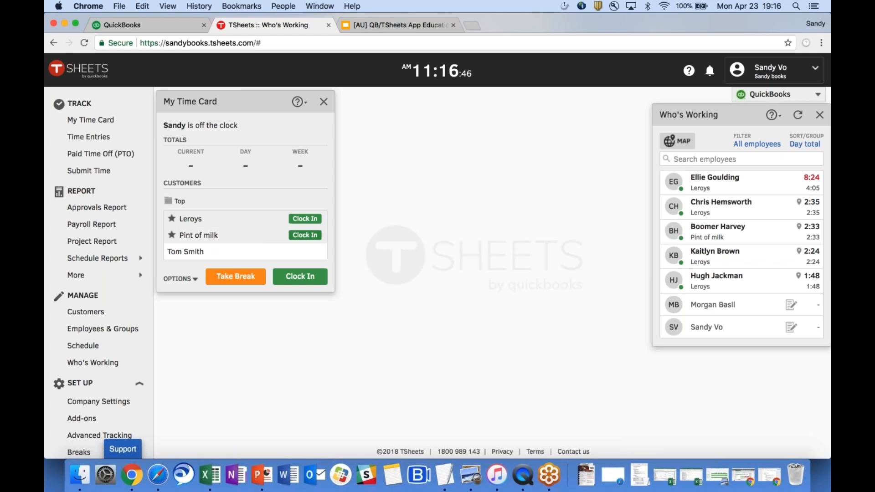
left_click(304, 234)
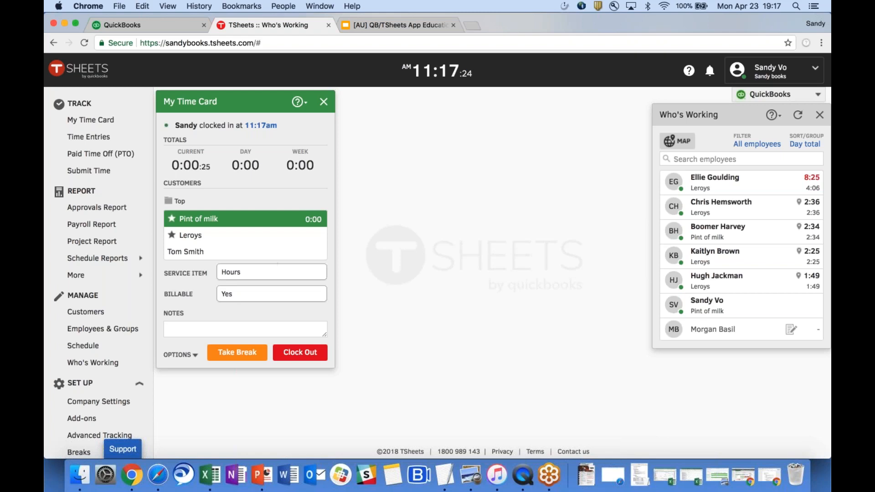
Change the service item to Payroll, keep Billable Yes, and add the note 'easy payroll'.
left_click(280, 276)
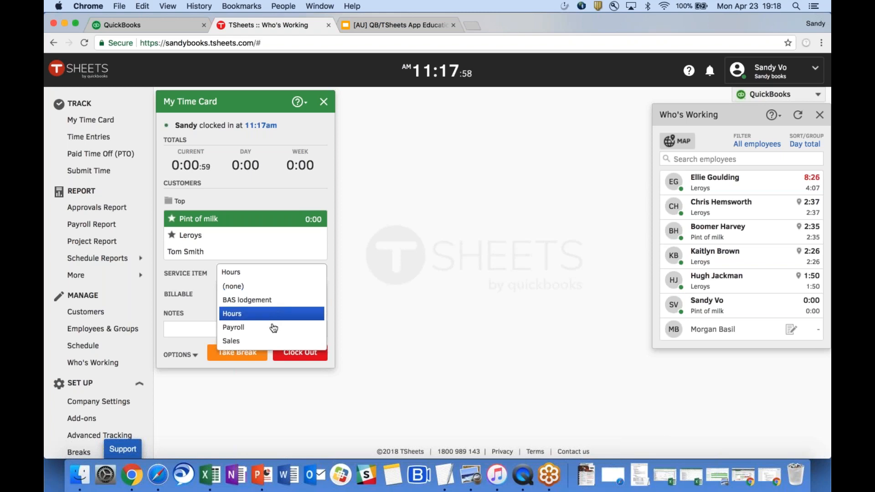
left_click(274, 328)
left_click(272, 294)
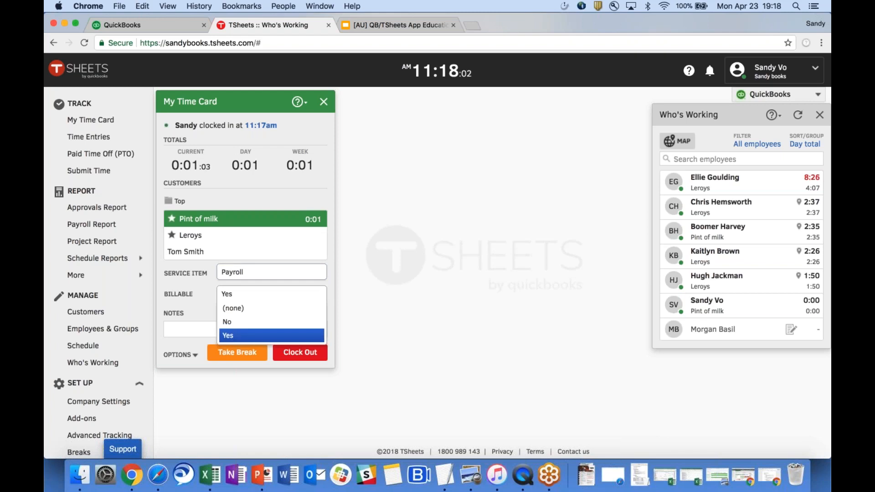
left_click(233, 337)
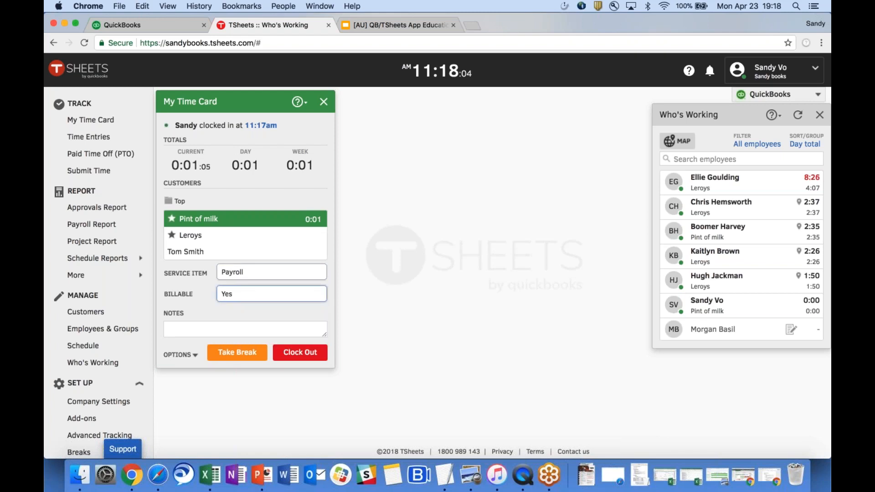
left_click(234, 330)
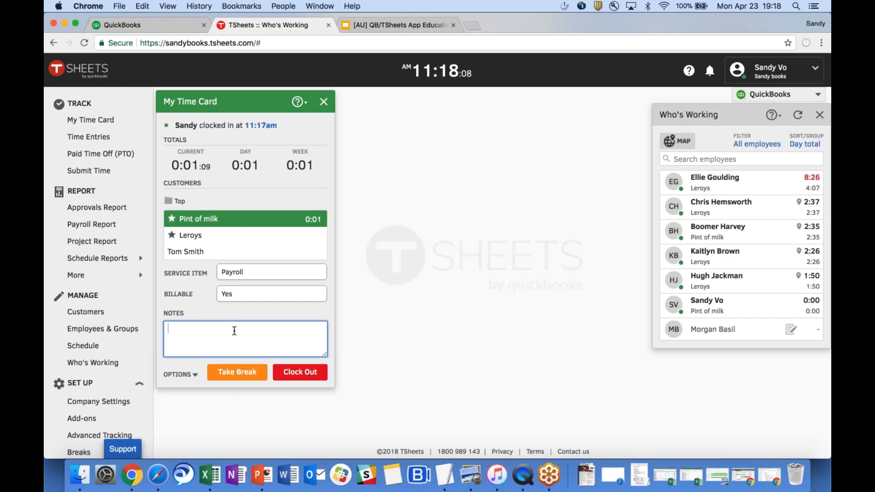
type("easy payroll")
key("ctrl+Up")
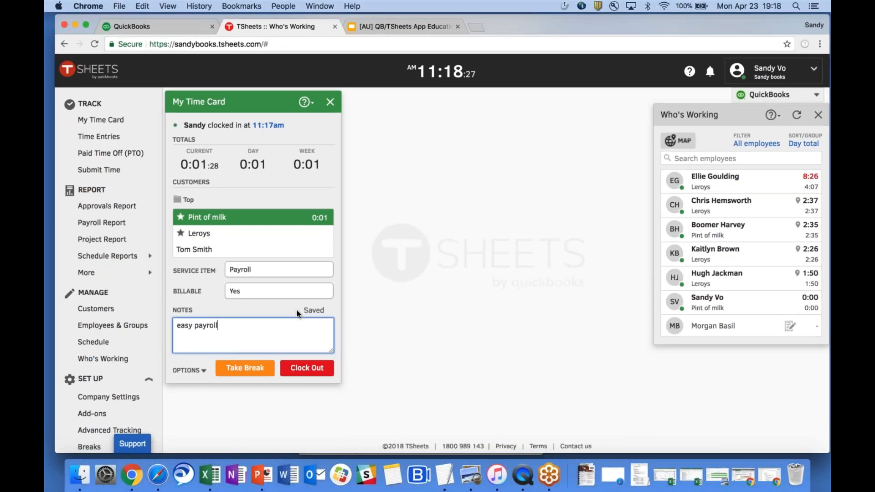
Bring the mirrored iPhone window to the front to view the TSheets mobile app.
left_click(192, 280)
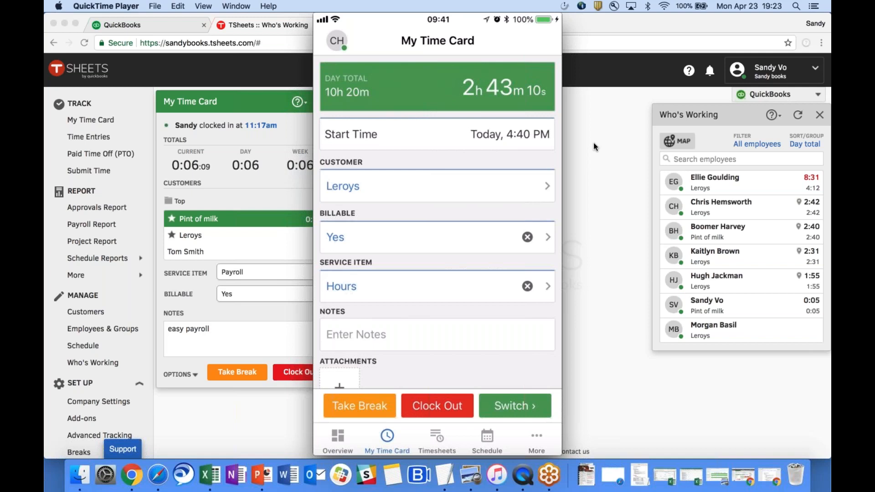
Bring the Chrome web time card back in front of the phone mirror.
left_click(593, 149)
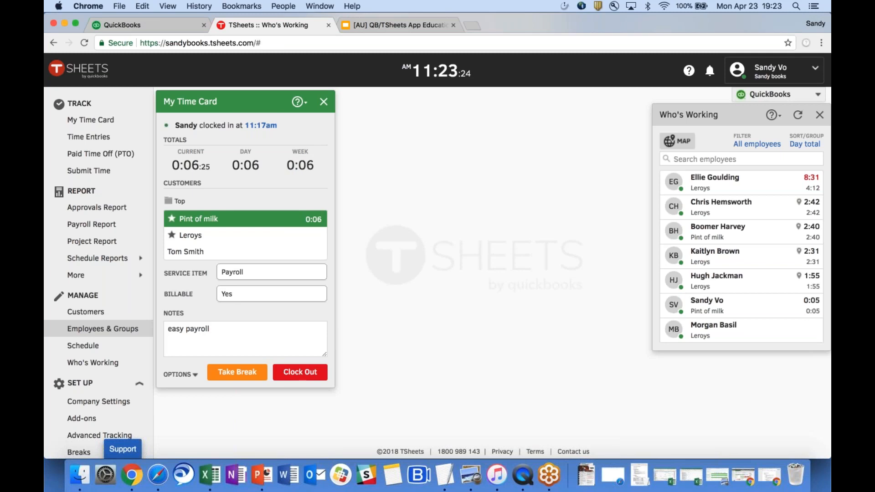
scroll(100, 405, "down", 4)
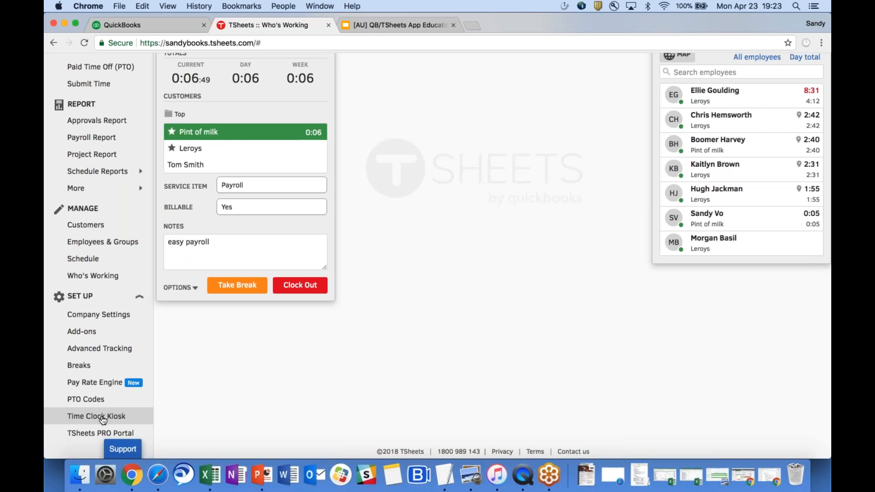
Launch the Time Clock Kiosk for the TSheets Office device from the Set Up settings.
left_click(103, 416)
scroll(103, 415, "up", 3)
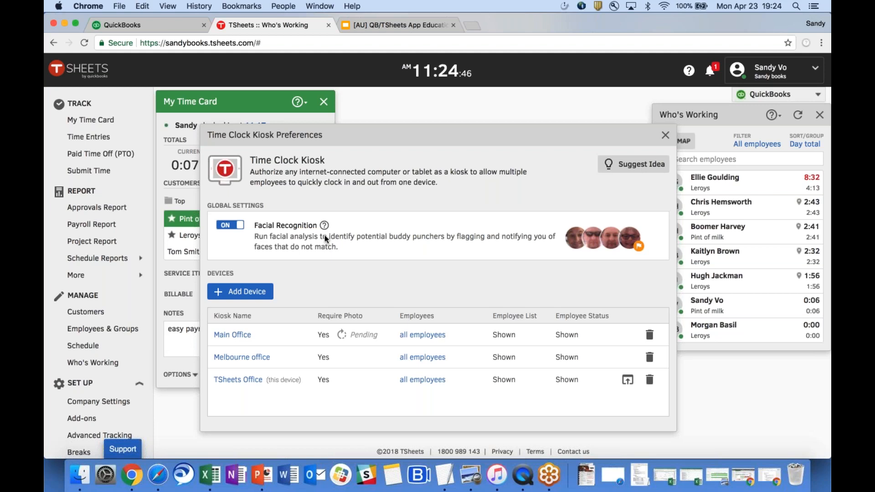
left_click(627, 381)
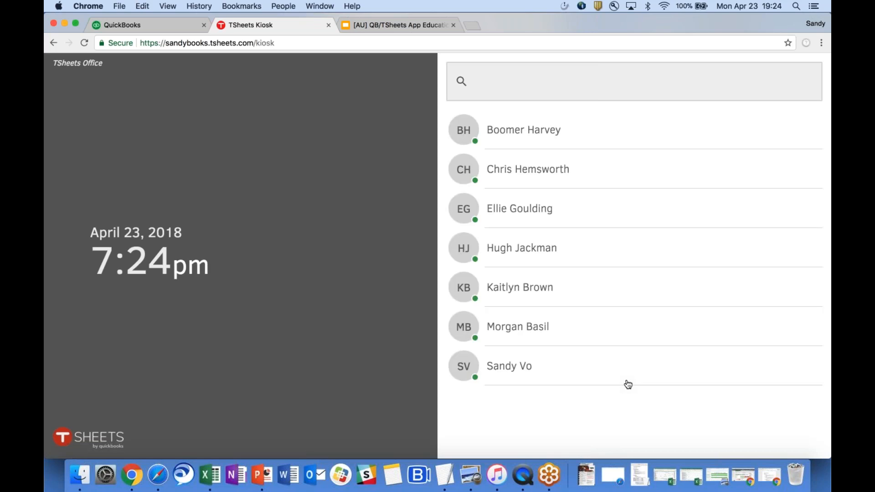
Sign the employee into the kiosk with their PIN and choose Clock Out.
left_click(532, 327)
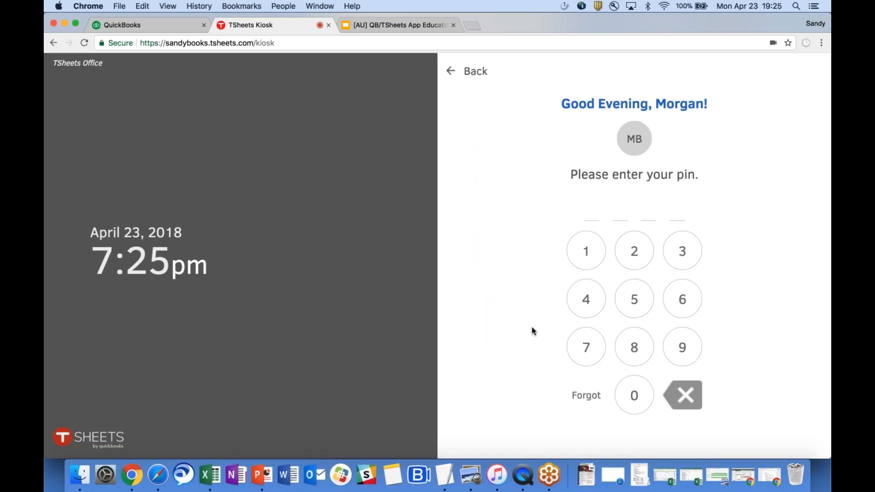
type("1234")
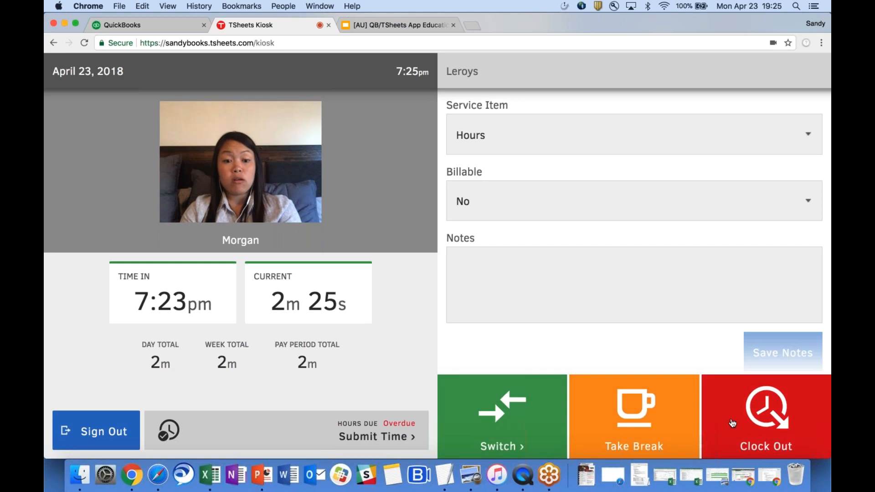
left_click(766, 410)
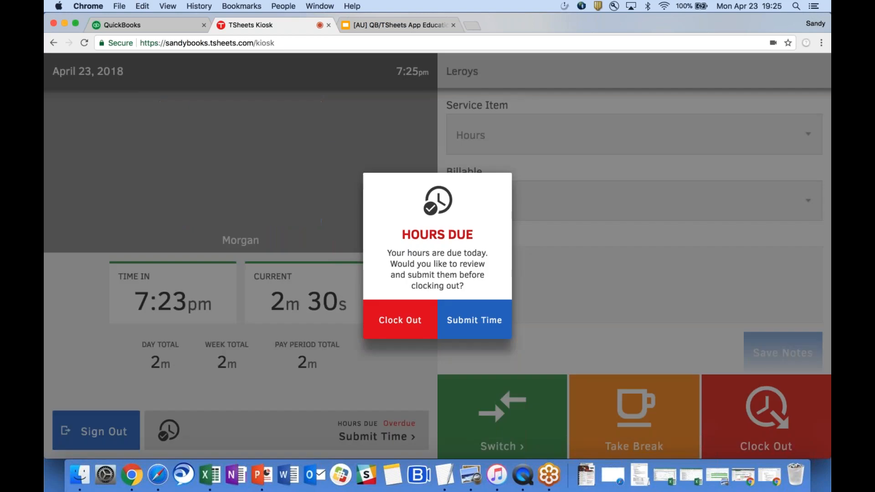
Clock the employee out from the Hours Due prompt without submitting time.
left_click(424, 321)
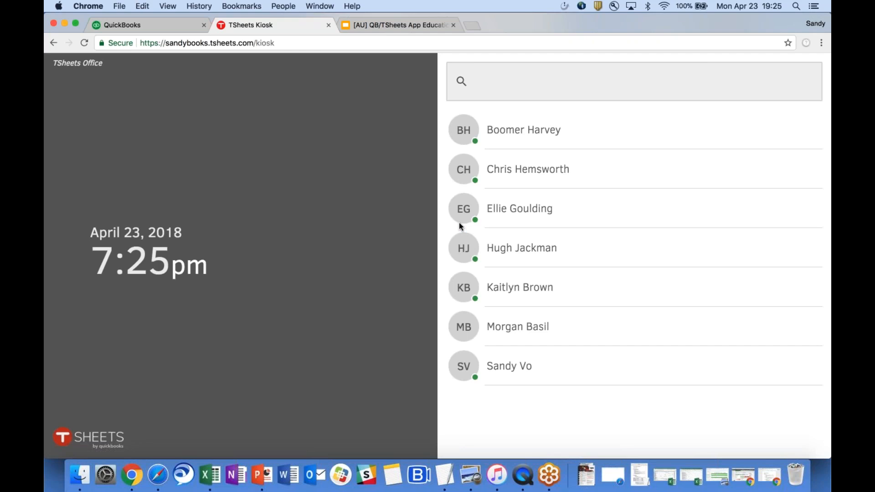
Sign the same employee back in with their PIN and dismiss the kiosk redesign notice.
left_click(530, 330)
type("123")
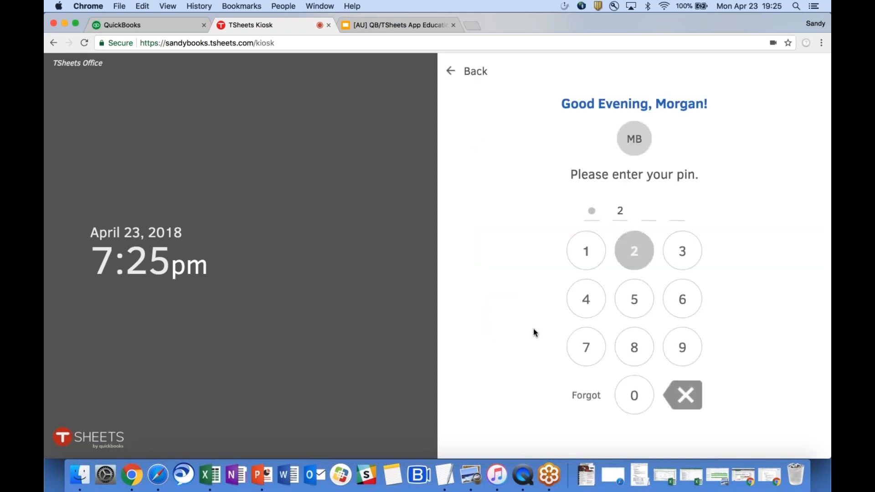
type("4")
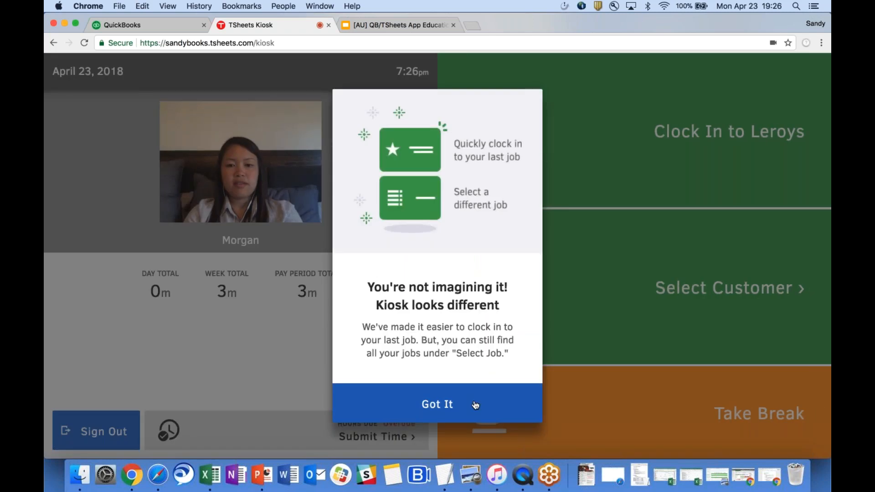
left_click(475, 405)
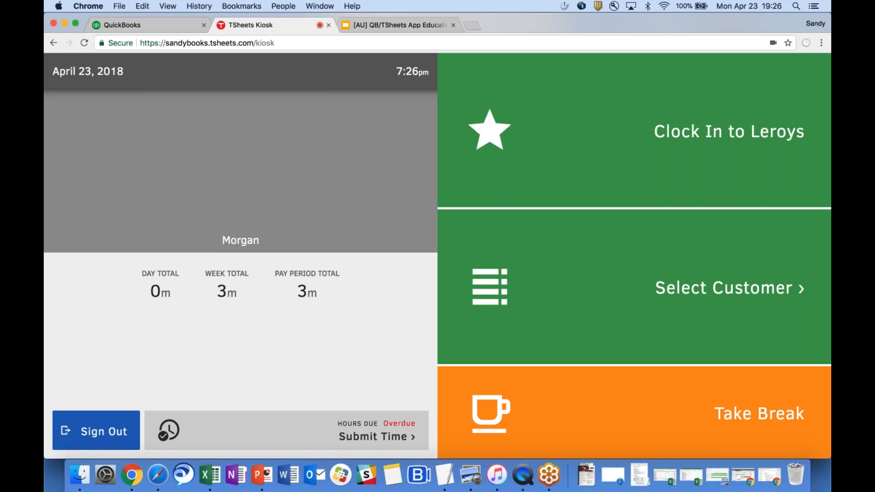
Sign the employee out of the kiosk.
left_click(64, 433)
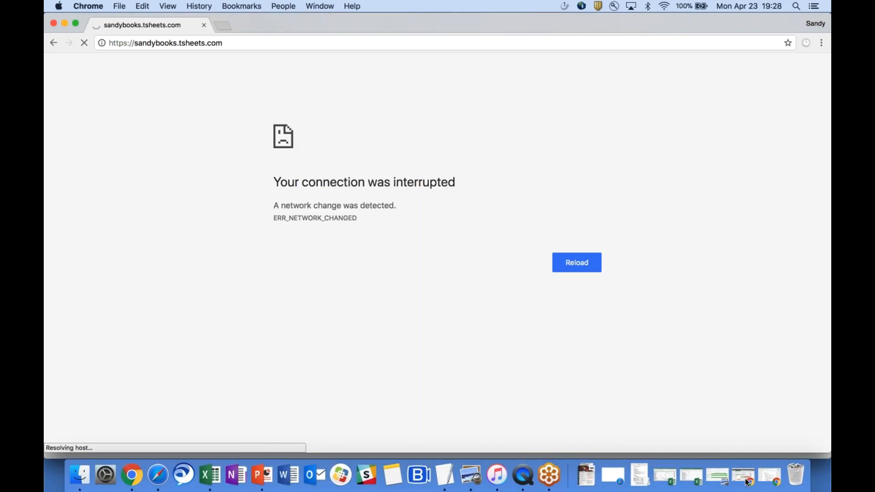
Close the connection-error window and log back into TSheets with the username and password.
key("super+w")
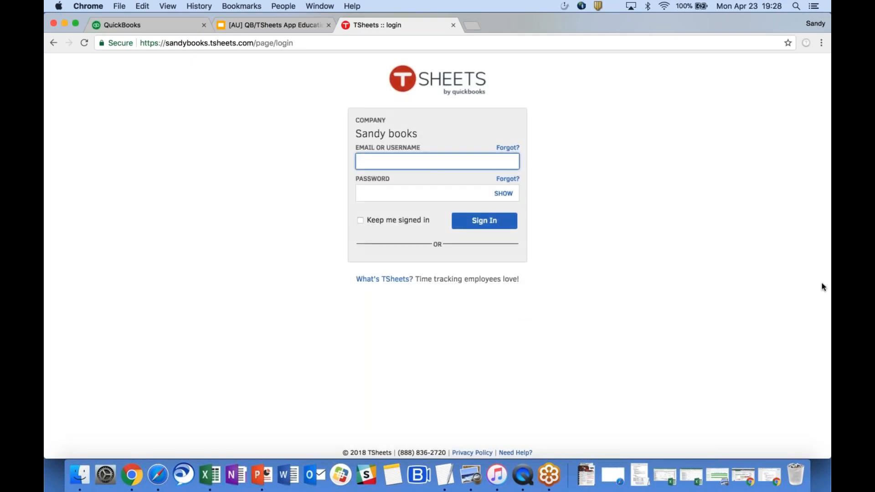
type("sov")
key("BackSpace")
key("BackSpace")
type("vo")
key("Tab")
type("••••••••••")
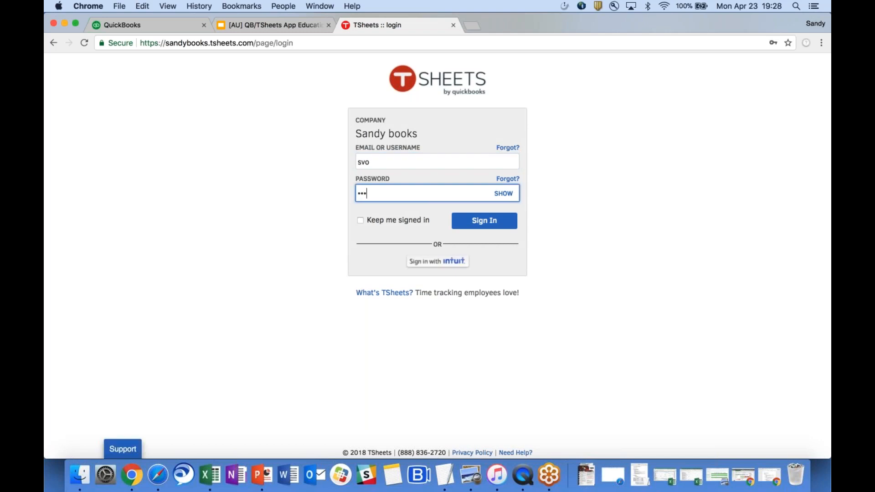
key("Return")
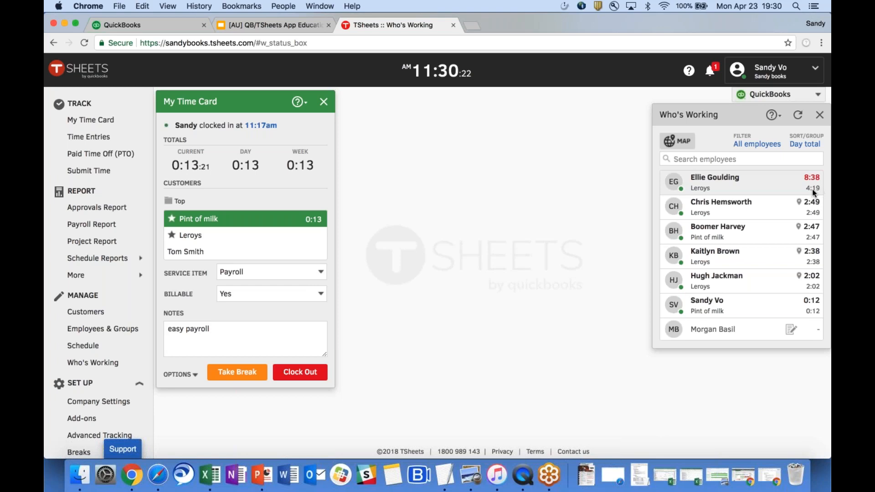
Show the Who's Working map and zoom into the employee clusters down to street level.
left_click(677, 142)
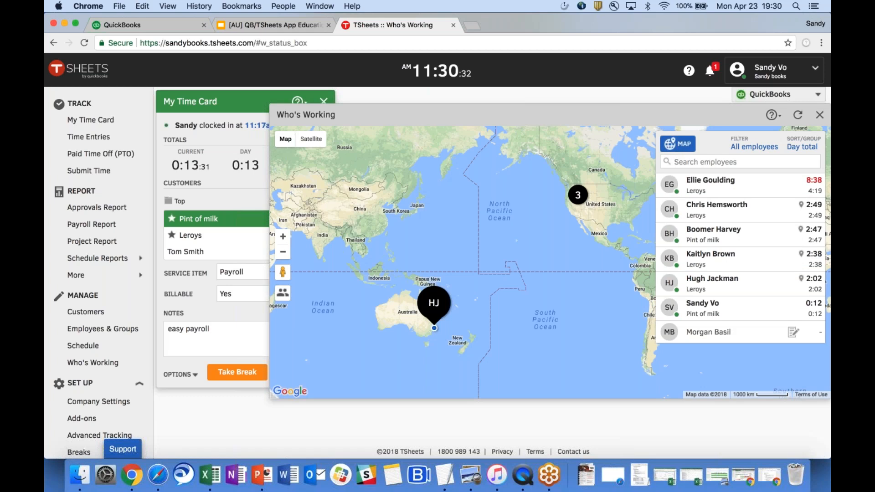
mouse_move(580, 200)
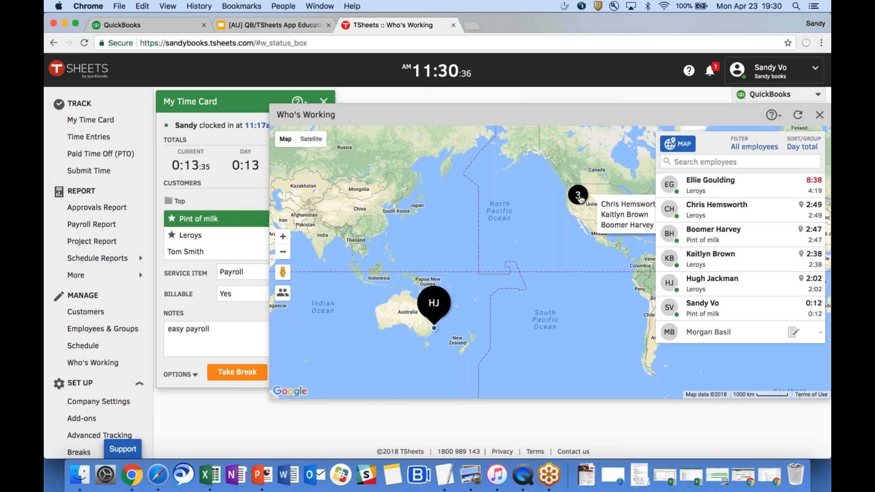
mouse_move(435, 303)
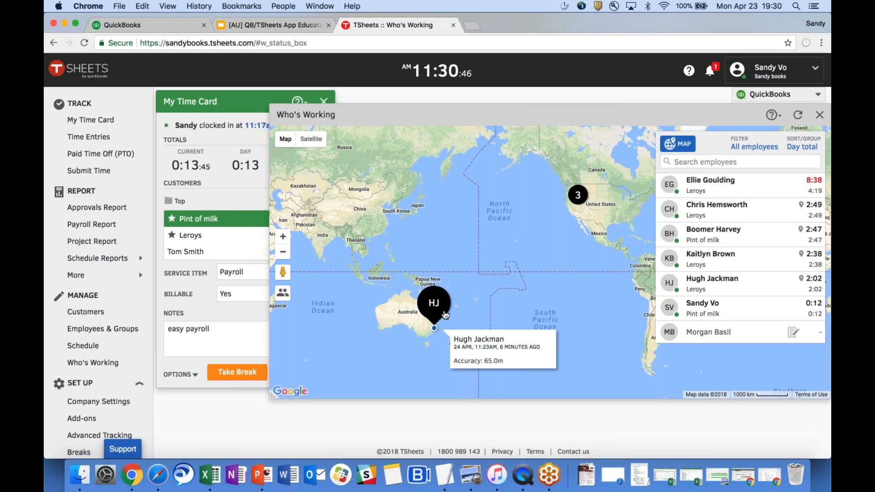
left_click(578, 196)
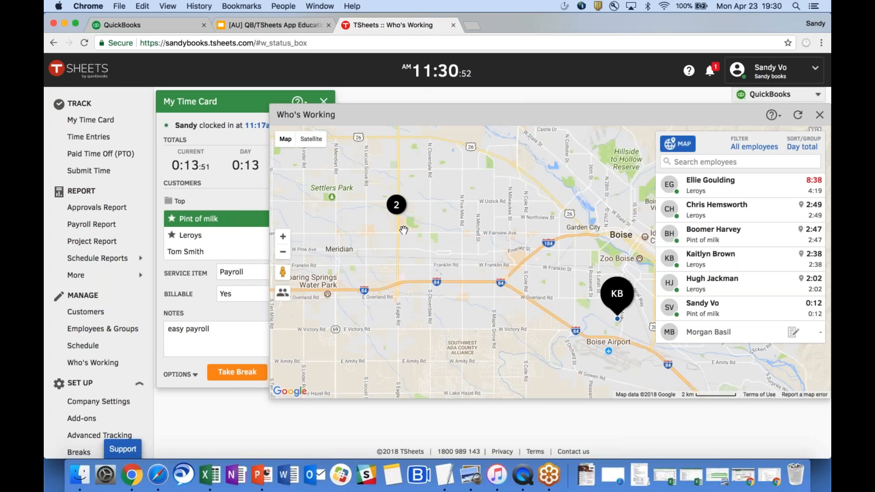
mouse_move(396, 206)
left_click(396, 205)
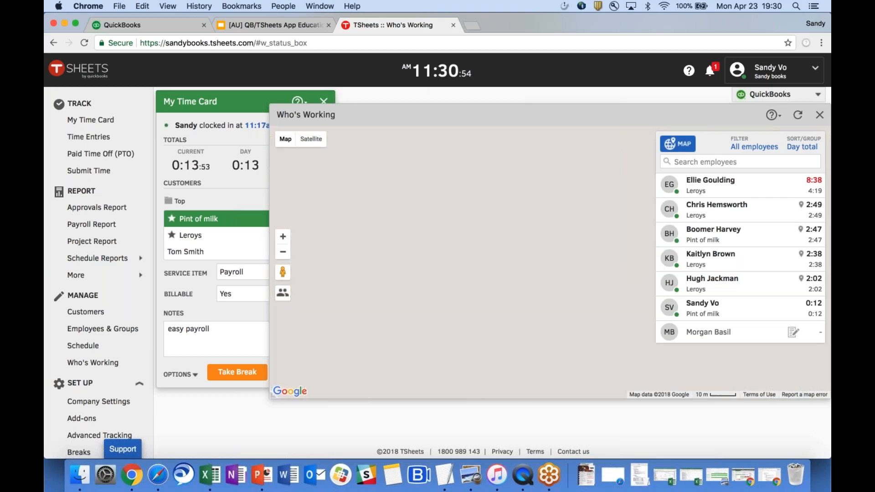
left_click(409, 290)
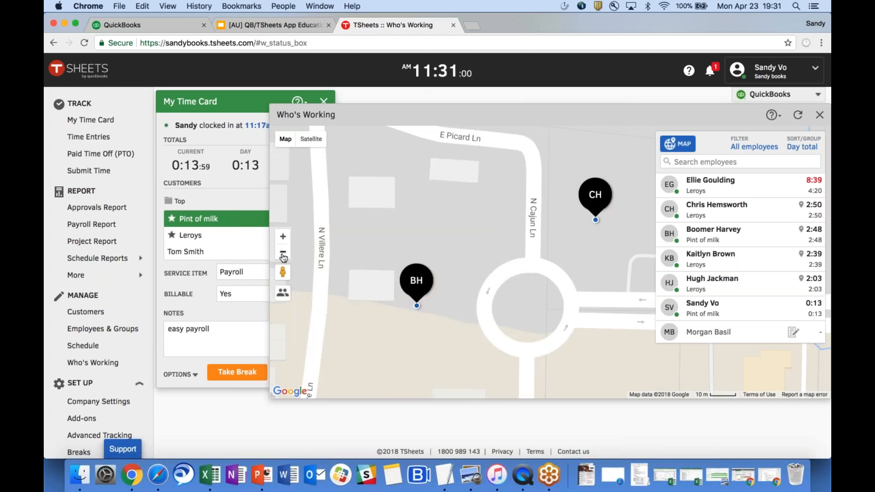
Zoom back out to city scale around Boise and view one employee's location details.
left_click(283, 255)
left_click(283, 254)
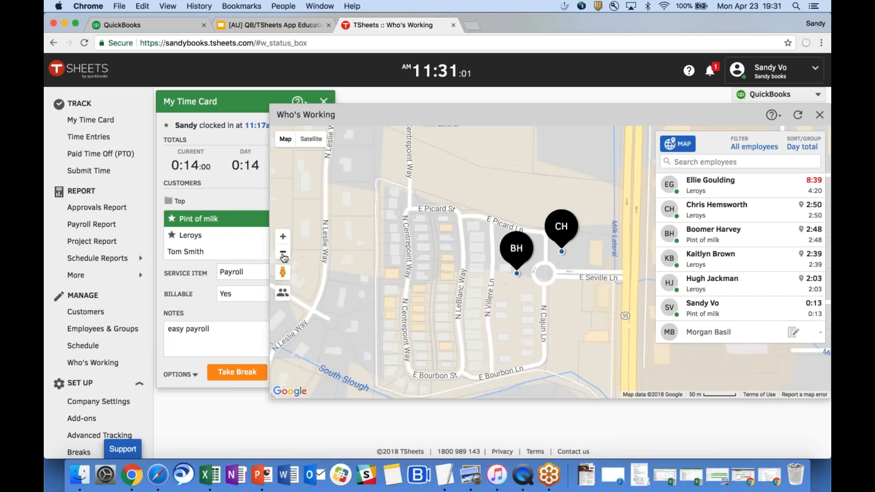
left_click(282, 253)
left_click_drag(557, 327, 466, 278)
left_click(282, 254)
left_click_drag(528, 293, 402, 249)
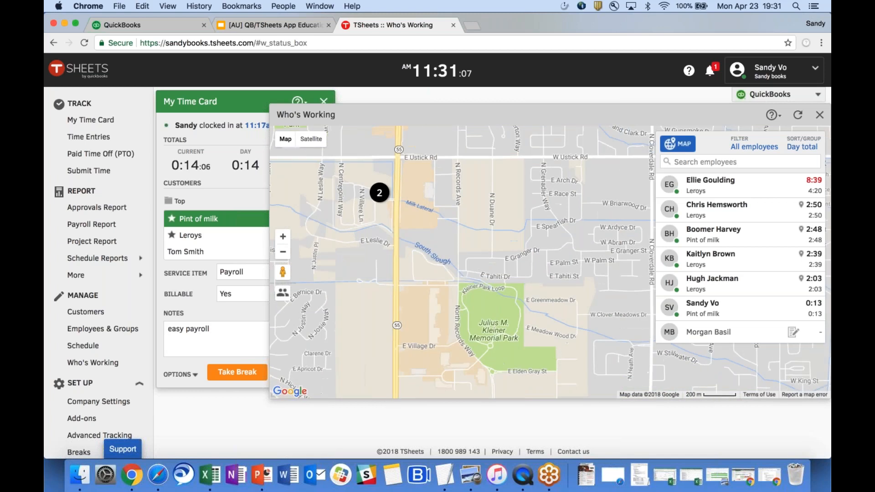
left_click(283, 252)
left_click(283, 252)
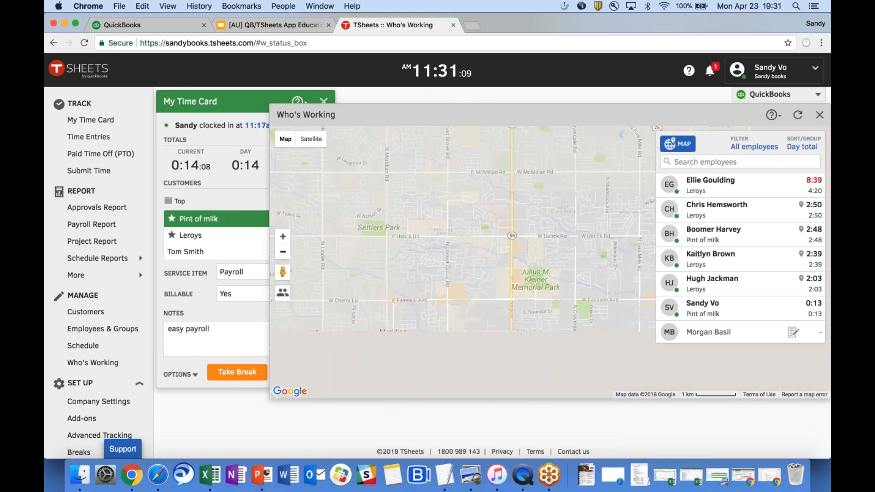
left_click(283, 252)
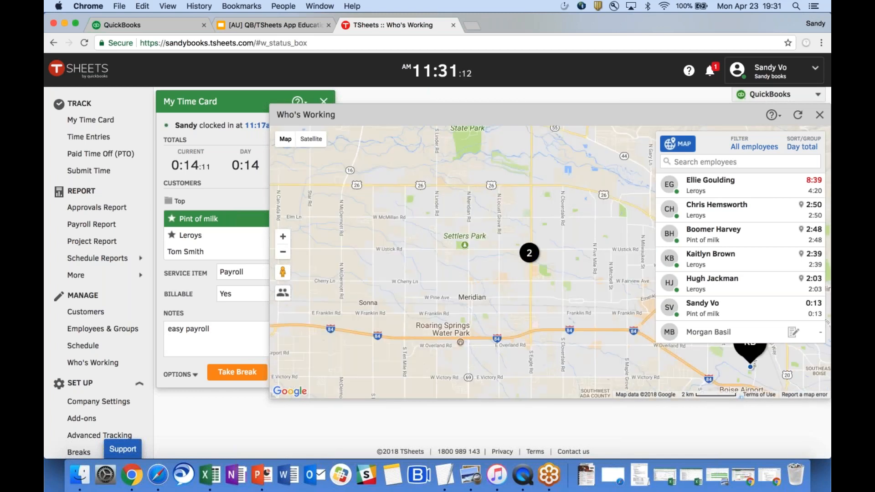
left_click_drag(534, 339, 400, 310)
left_click(599, 329)
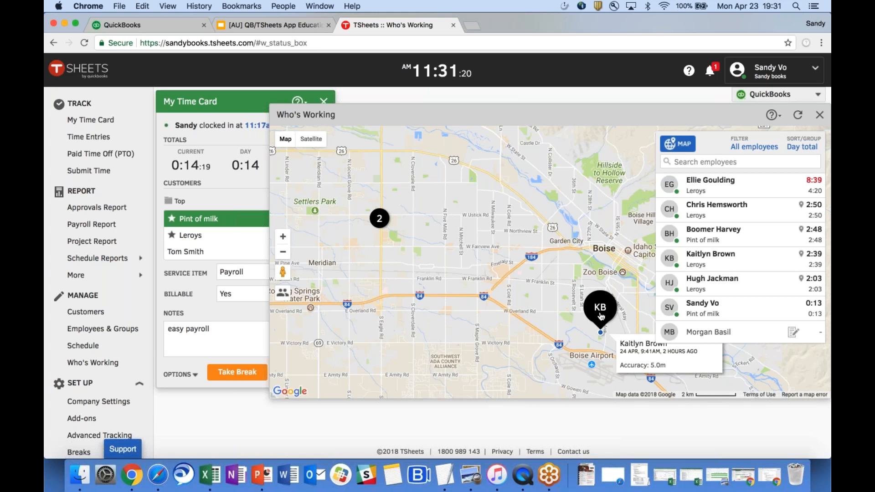
left_click_drag(631, 280, 616, 265)
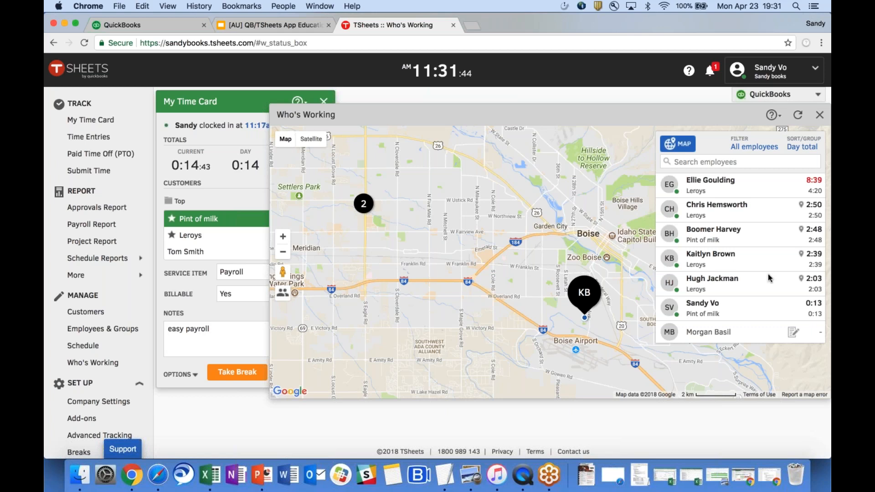
Hide the map, expand an employee's row and open their location history map.
left_click(689, 150)
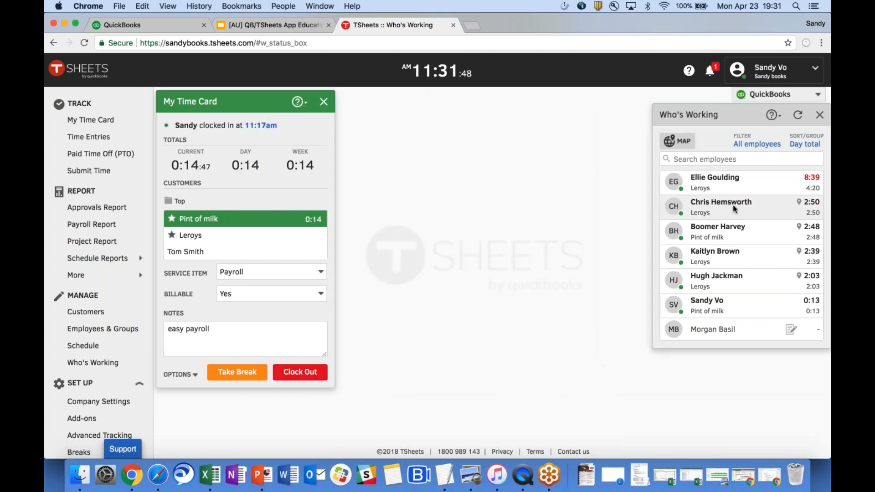
left_click(766, 209)
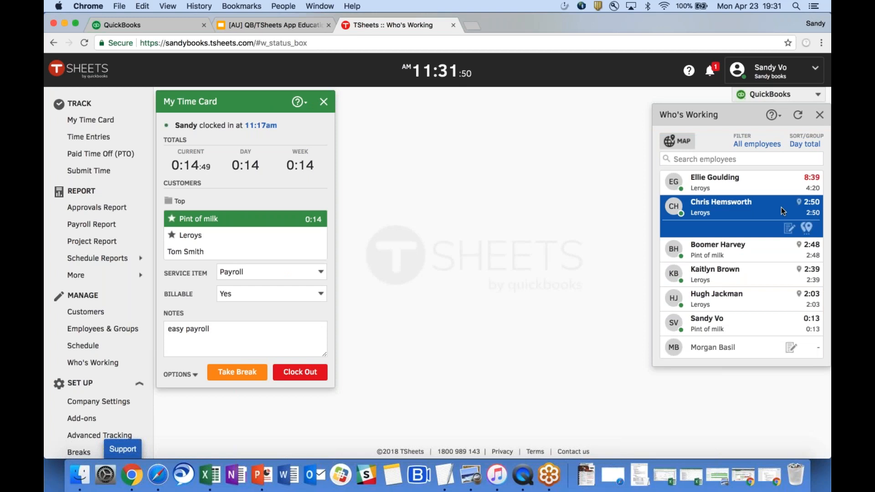
left_click(807, 228)
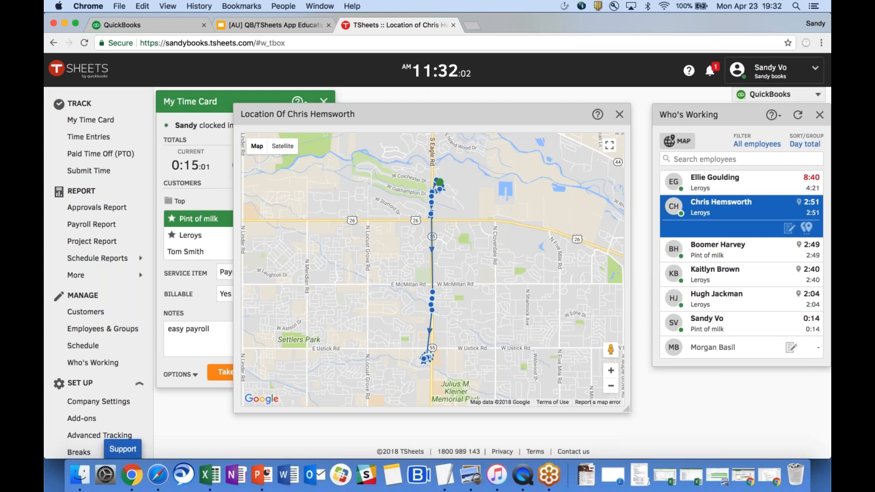
Zoom and pan the location map to the end of the route along S Eagle Rd.
left_click(611, 370)
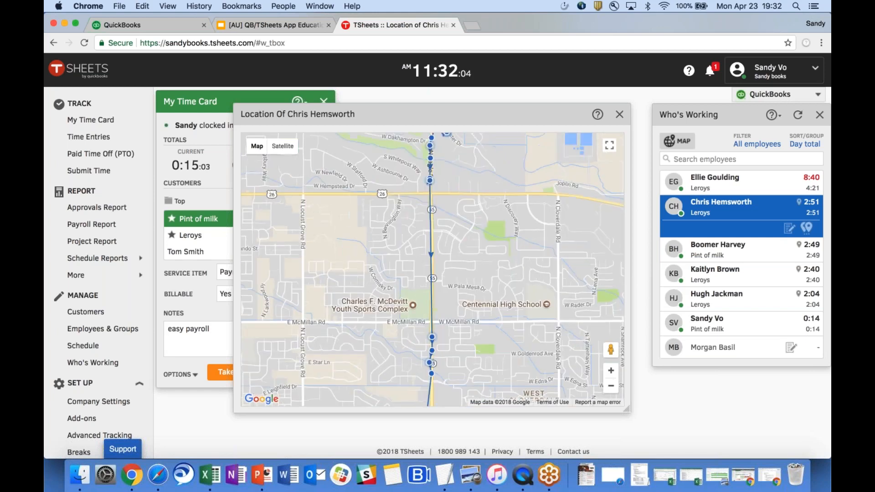
left_click_drag(432, 219, 435, 321)
left_click(613, 372)
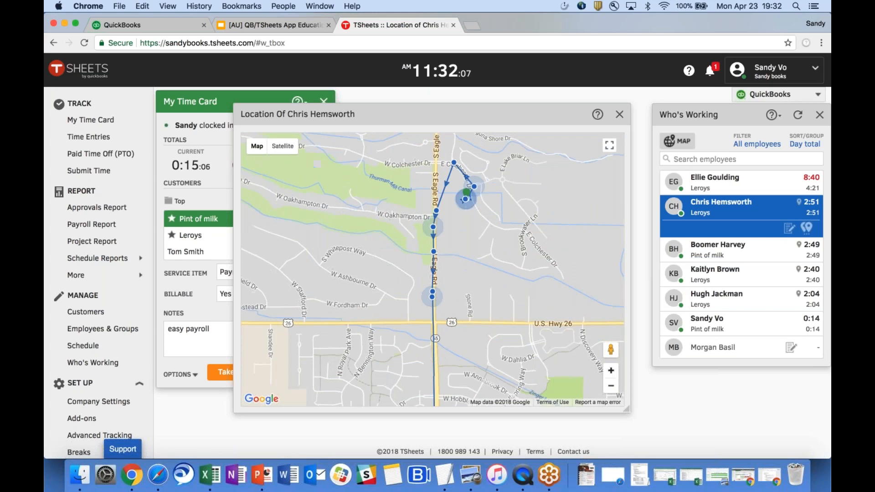
left_click_drag(465, 214, 461, 265)
left_click(609, 372)
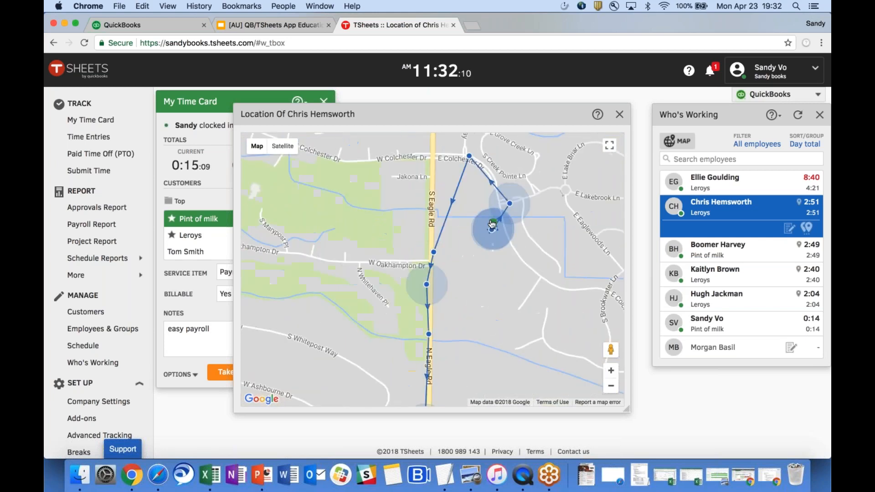
Inspect details of several route points, including the one on E Colchester Dr.
left_click(494, 225)
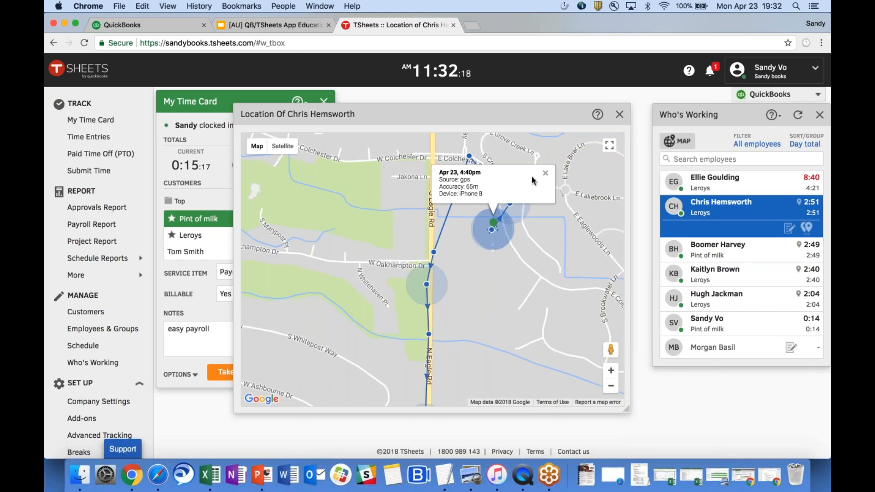
left_click(545, 173)
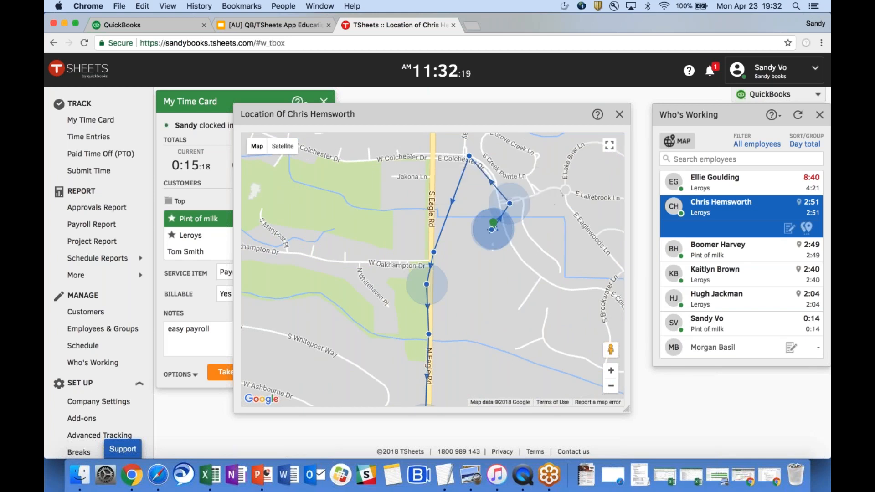
left_click(509, 204)
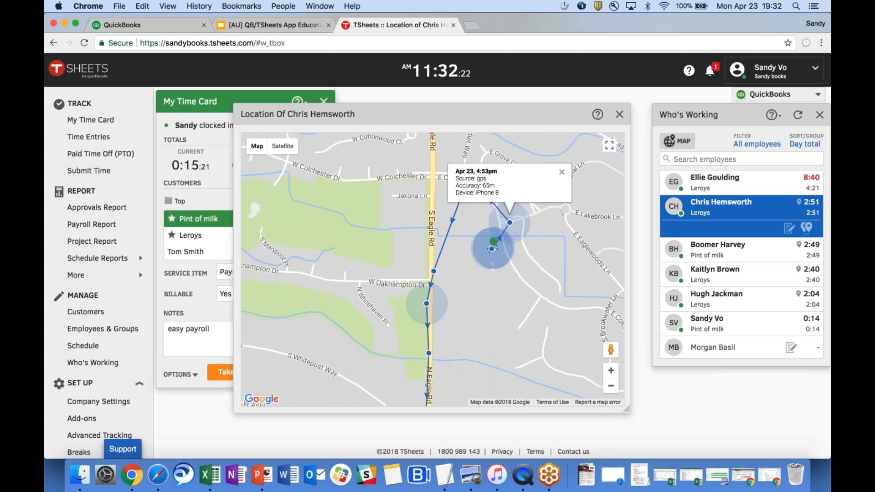
left_click(562, 175)
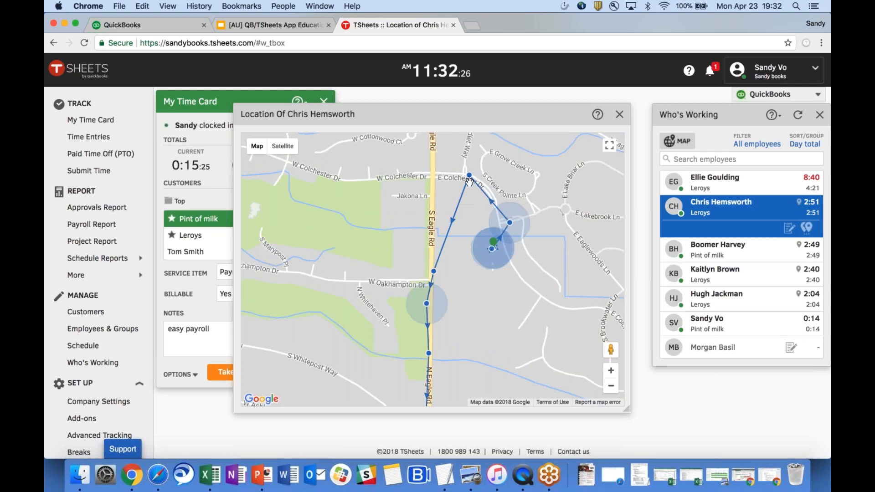
left_click(469, 178)
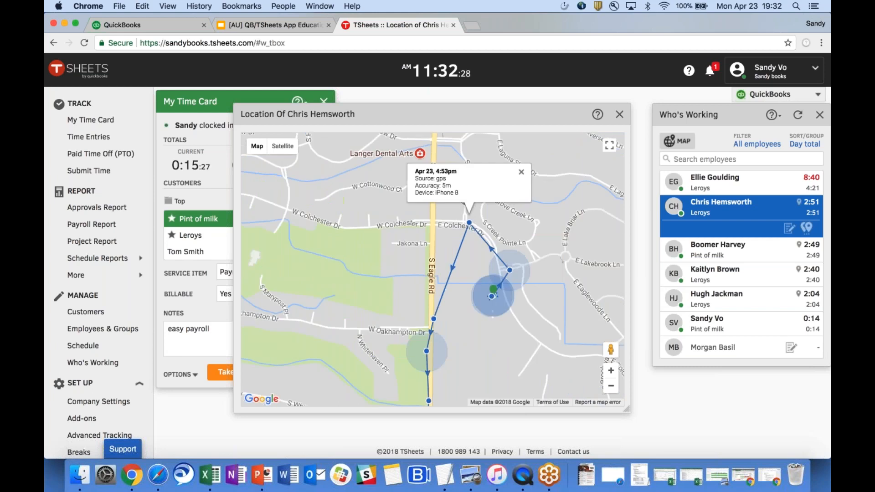
left_click(522, 176)
left_click_drag(486, 312, 469, 205)
left_click_drag(502, 283, 499, 198)
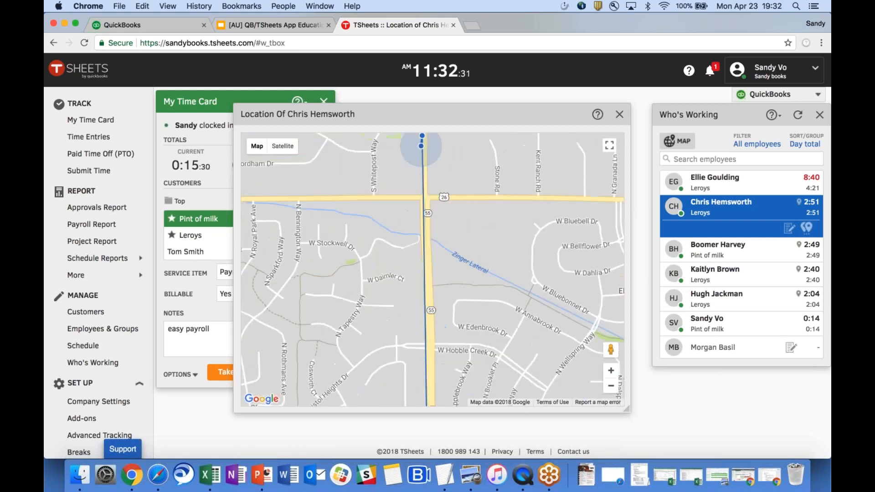
left_click(609, 387)
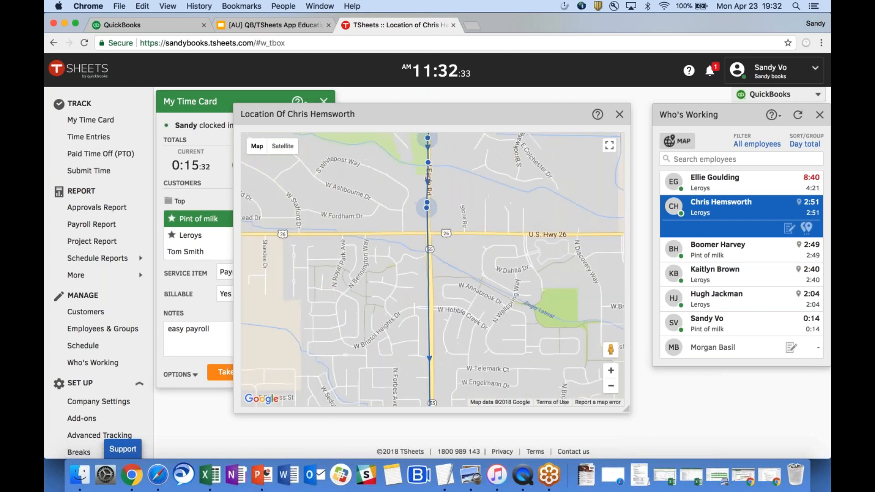
left_click_drag(489, 342, 489, 280)
left_click(610, 387)
left_click_drag(440, 360, 429, 265)
left_click(428, 266)
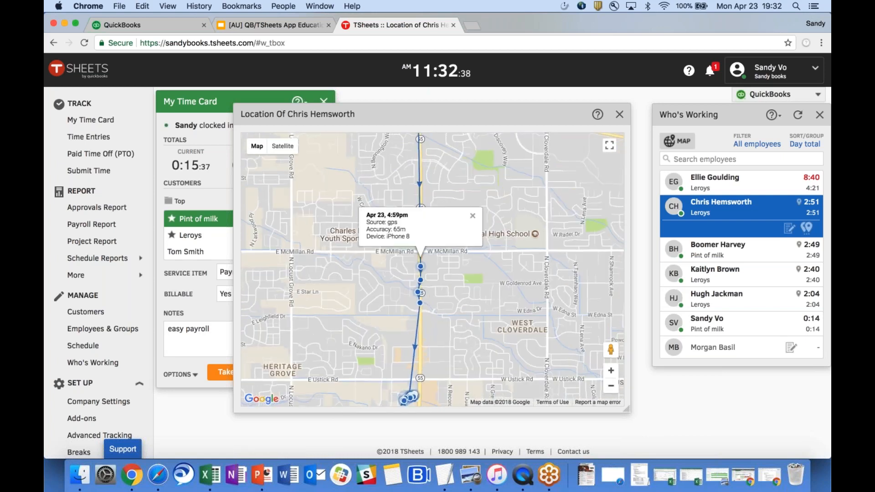
left_click(472, 216)
left_click_drag(462, 326, 488, 290)
left_click(611, 371)
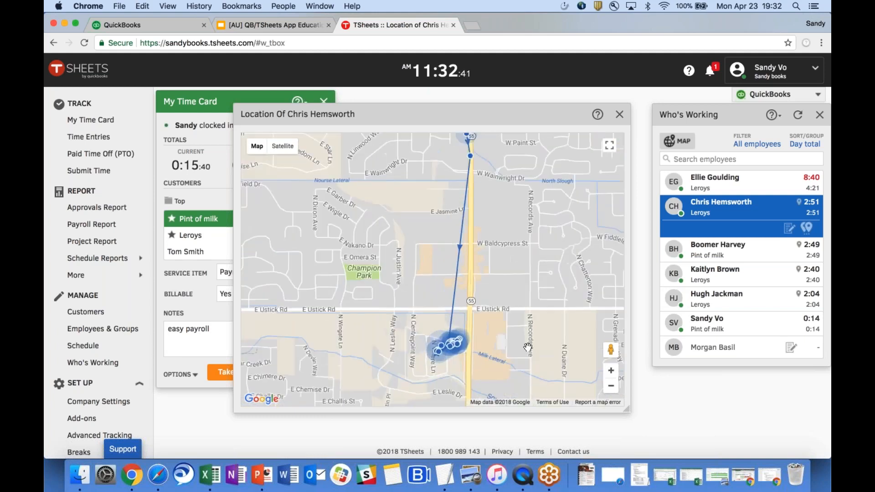
left_click_drag(527, 348, 527, 309)
left_click(610, 370)
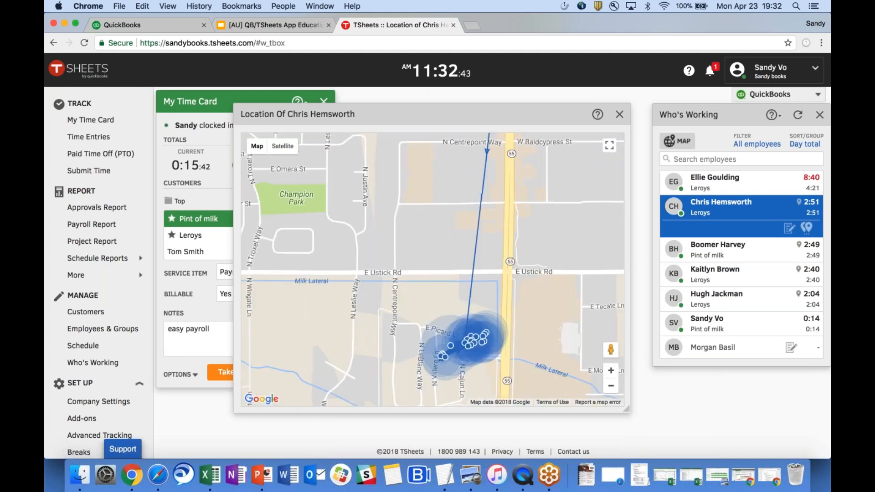
left_click_drag(554, 362, 552, 328)
left_click(610, 370)
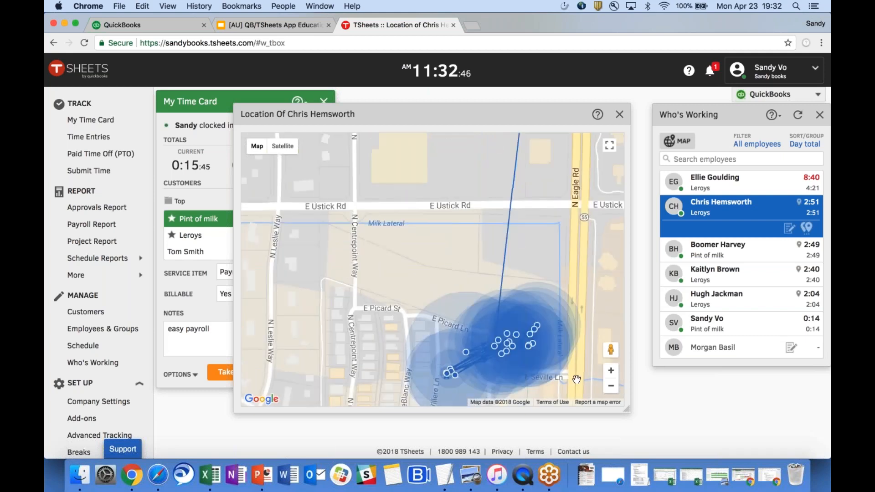
left_click_drag(582, 382, 544, 342)
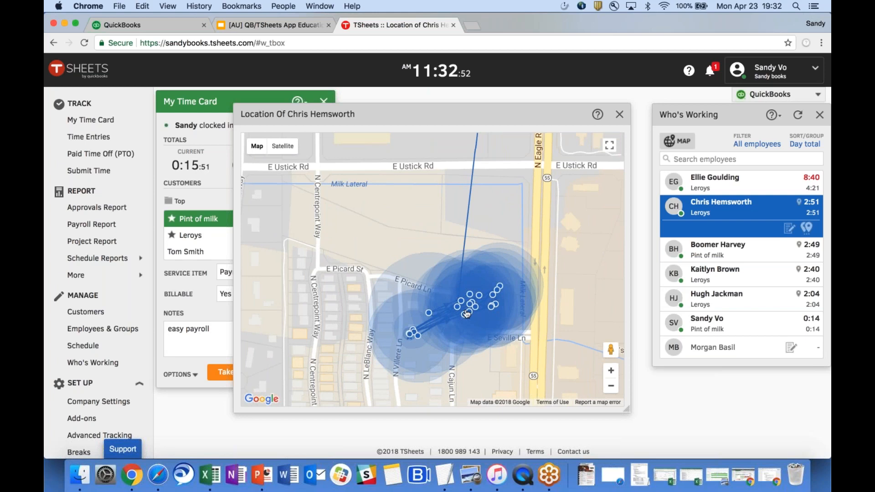
left_click(611, 387)
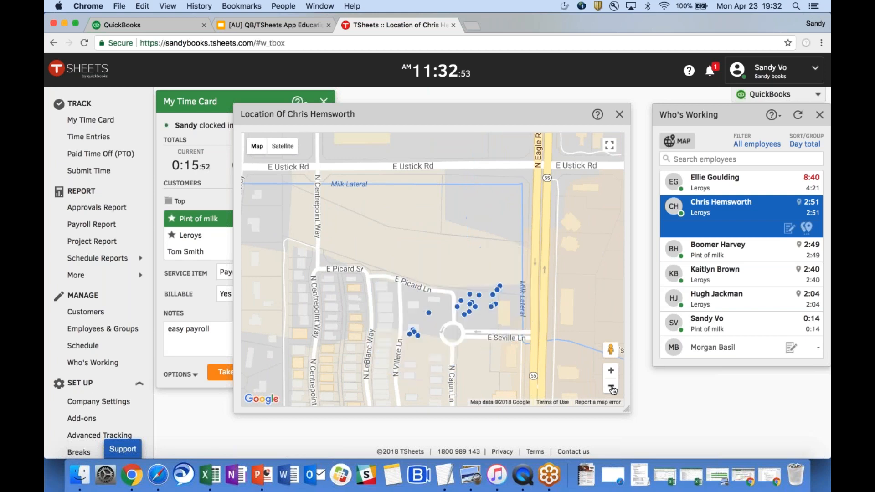
left_click(610, 387)
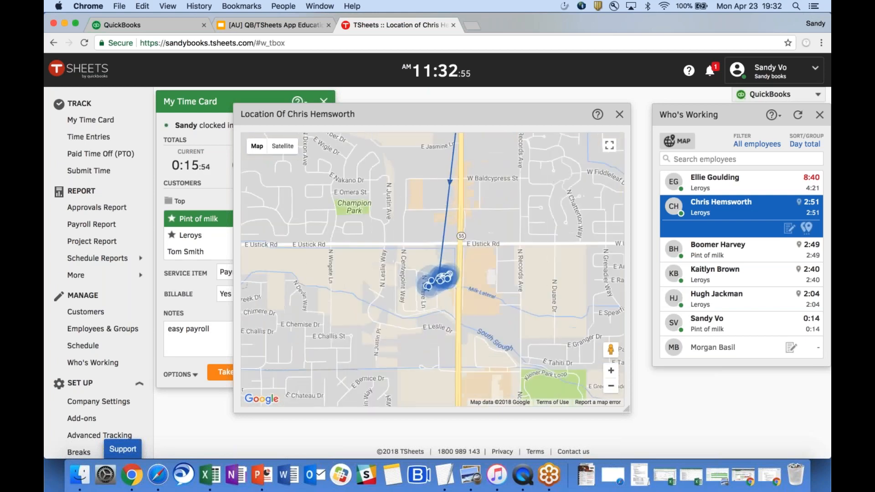
left_click_drag(455, 205, 448, 309)
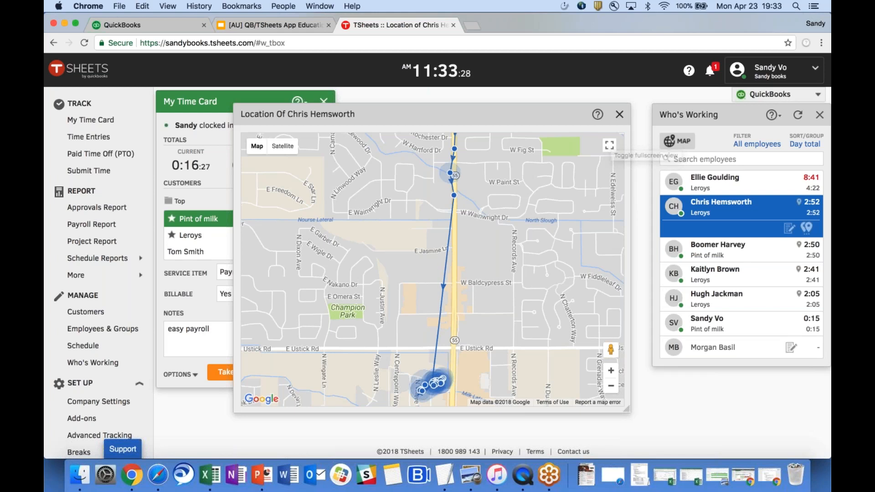
Close the employee's location map and collapse their row in Who's Working.
left_click(619, 115)
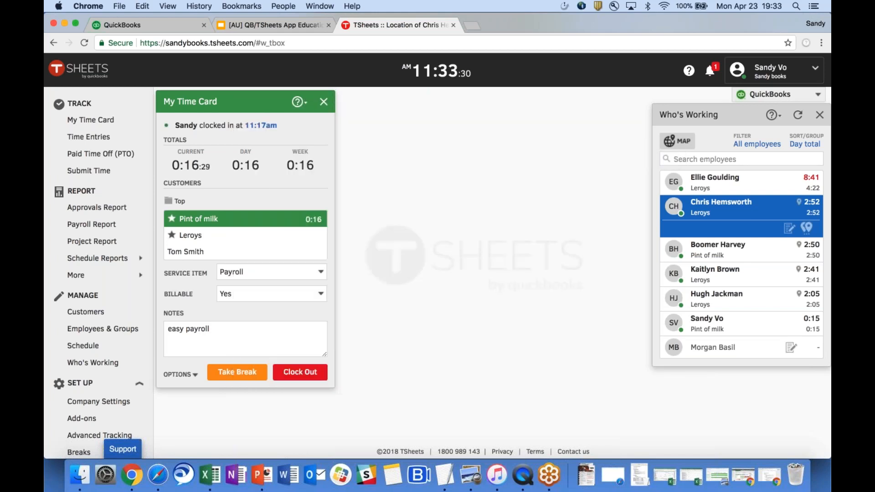
left_click(754, 213)
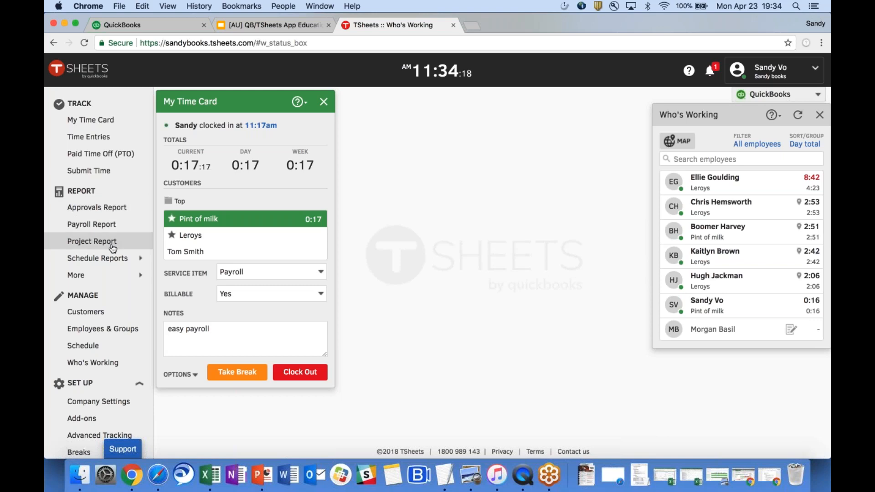
Run the Approvals Report by week for 15/04 – 21/04, 2018 across all employees.
left_click(114, 212)
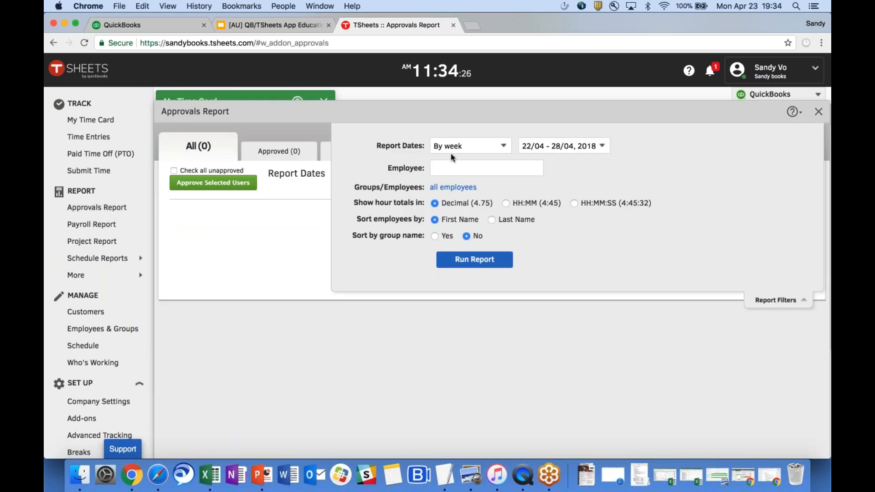
left_click(495, 151)
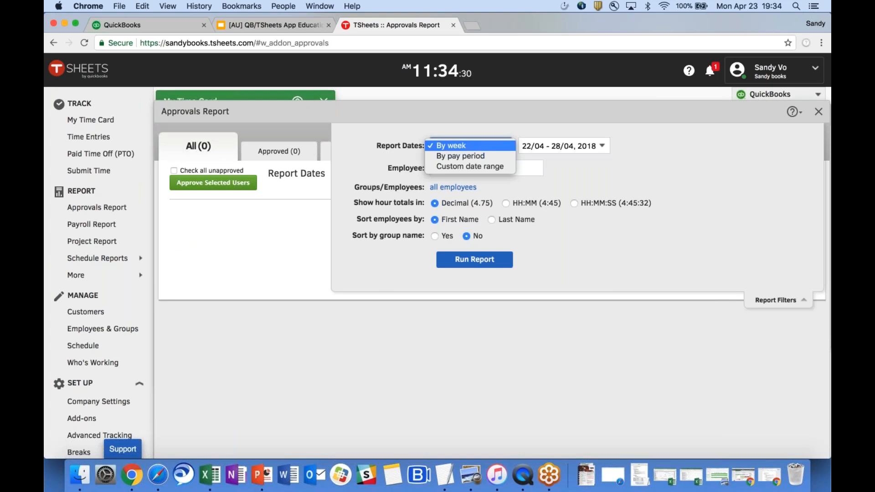
left_click(563, 152)
left_click(562, 154)
left_click(563, 155)
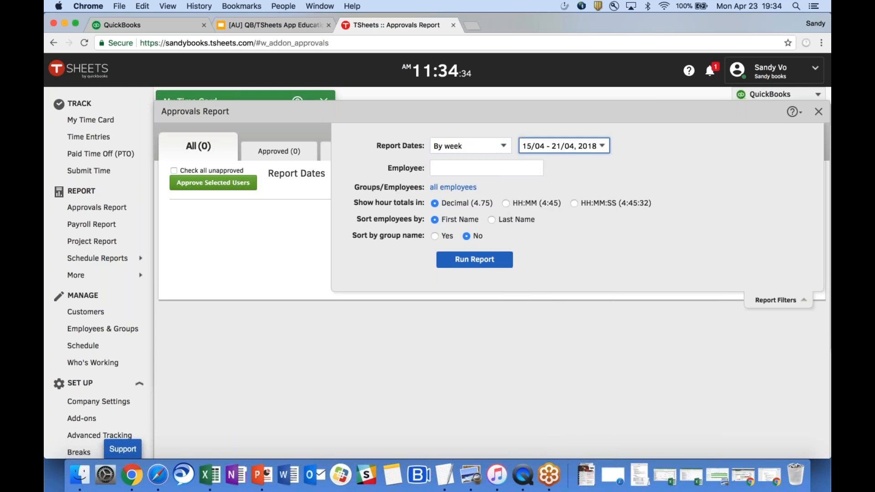
left_click(484, 166)
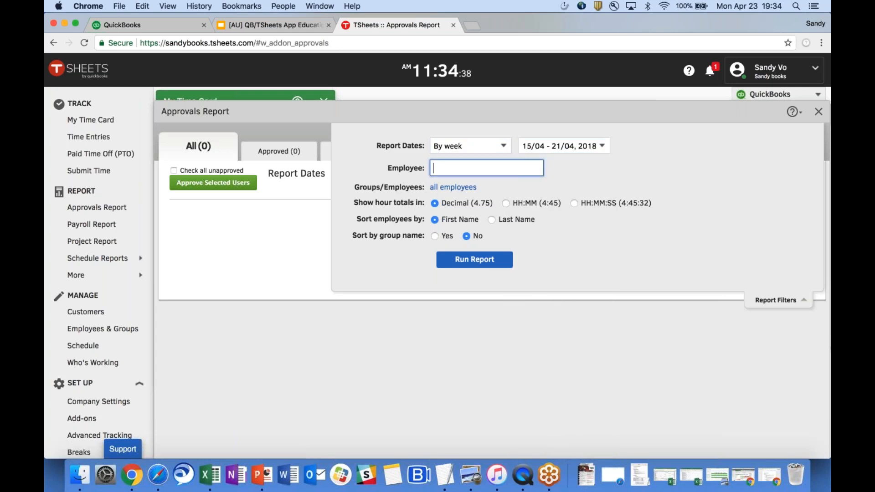
left_click(473, 259)
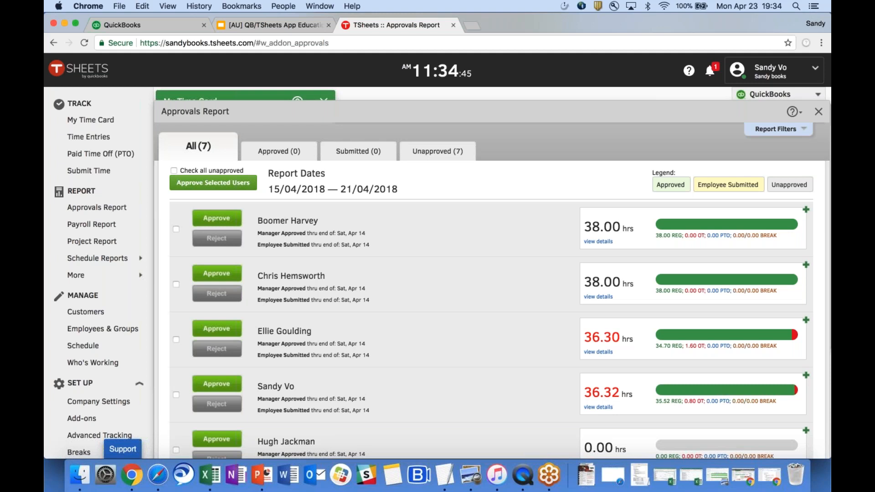
Open the details for the employee whose weekly total is 36.30 hours.
scroll(437, 255, "down", 3)
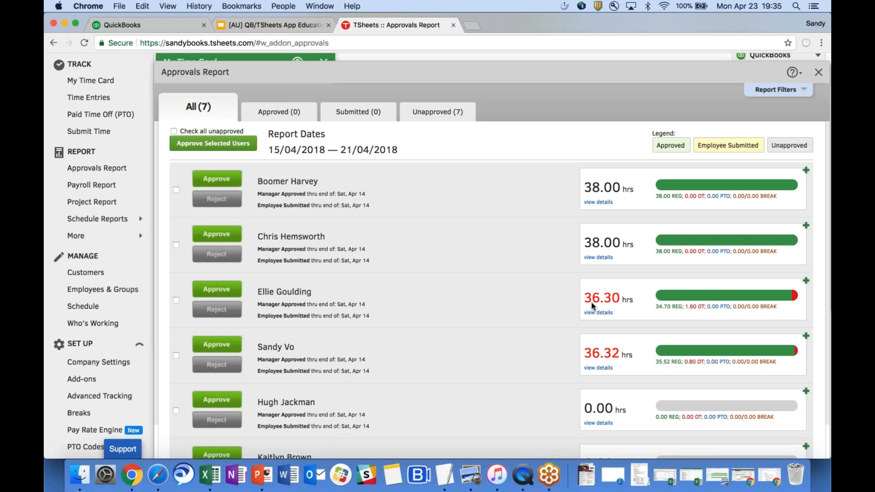
scroll(591, 303, "down", 2)
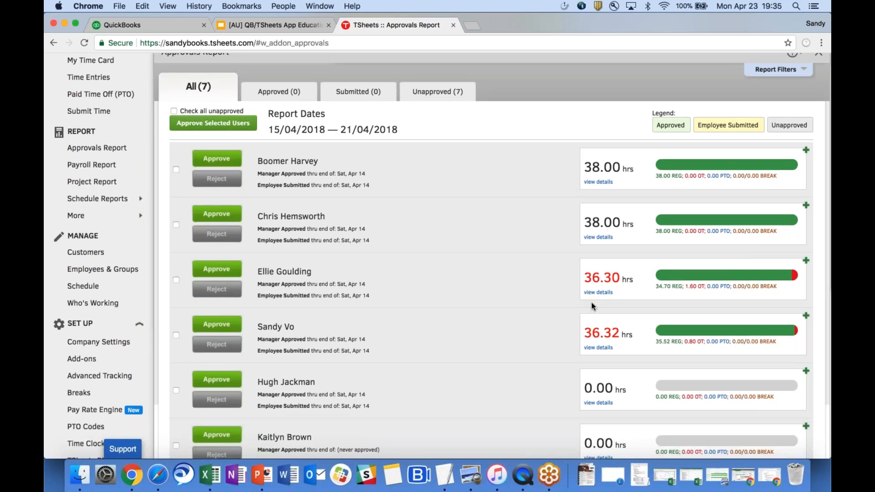
left_click(598, 292)
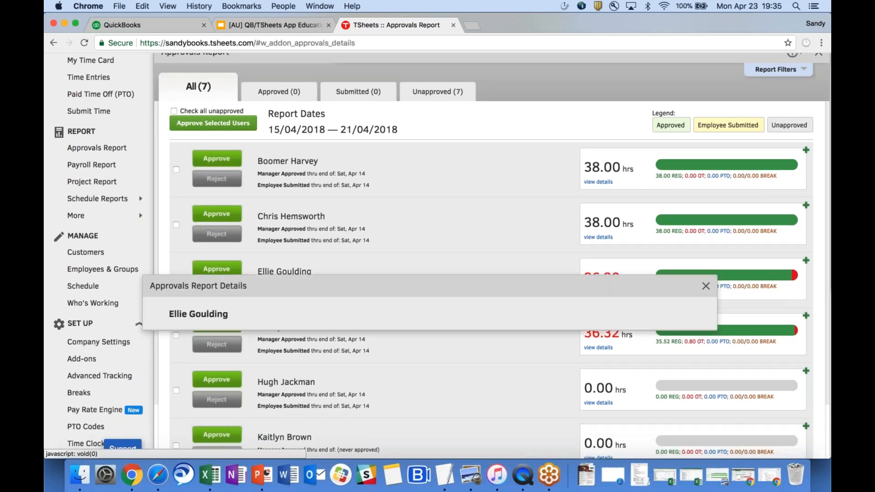
Scroll through the 36.30-hour employee's timesheets: 32.00 hrs Leroys, 4.30 hrs Pint of milk, plus overtime.
scroll(479, 275, "down", 8)
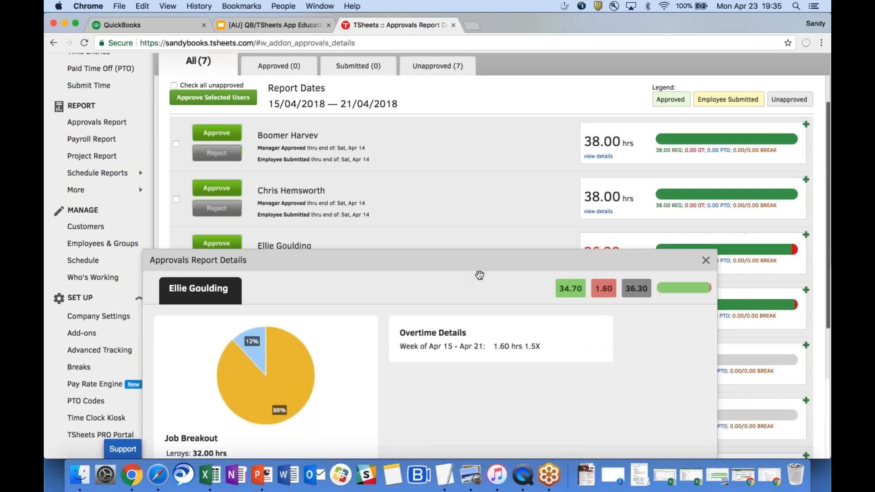
scroll(325, 279, "down", 3)
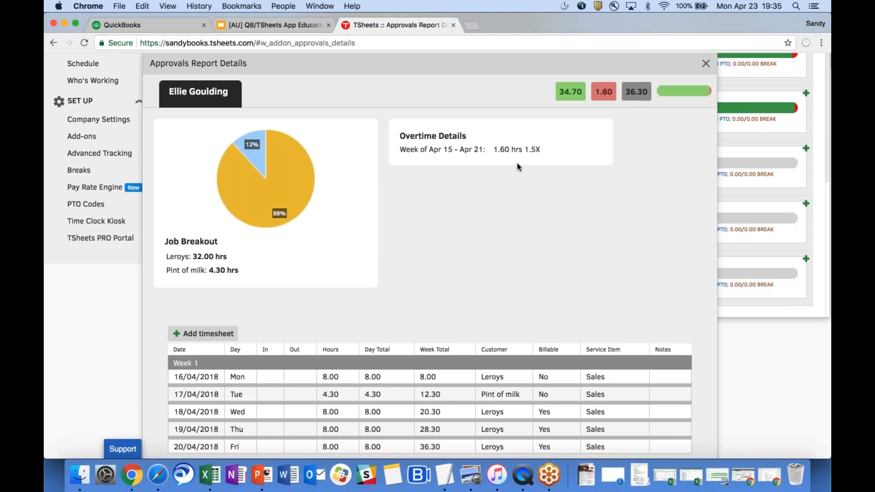
scroll(508, 149, "down", 2)
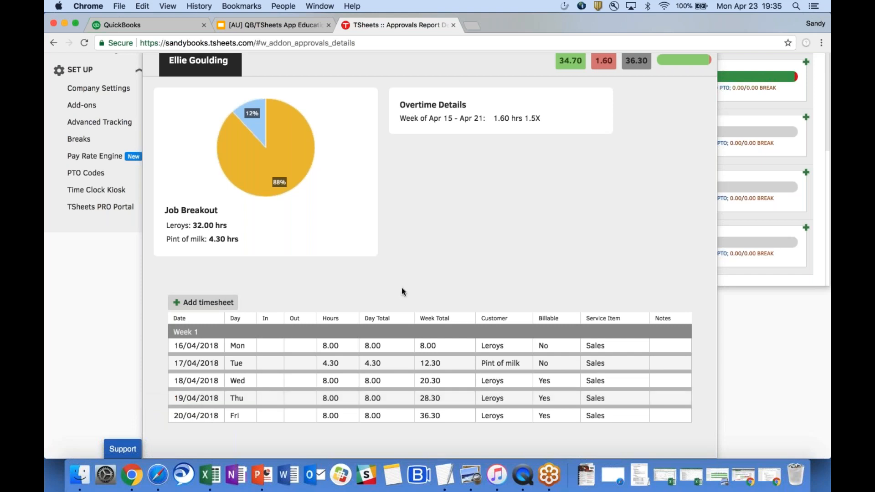
scroll(401, 288, "up", 5)
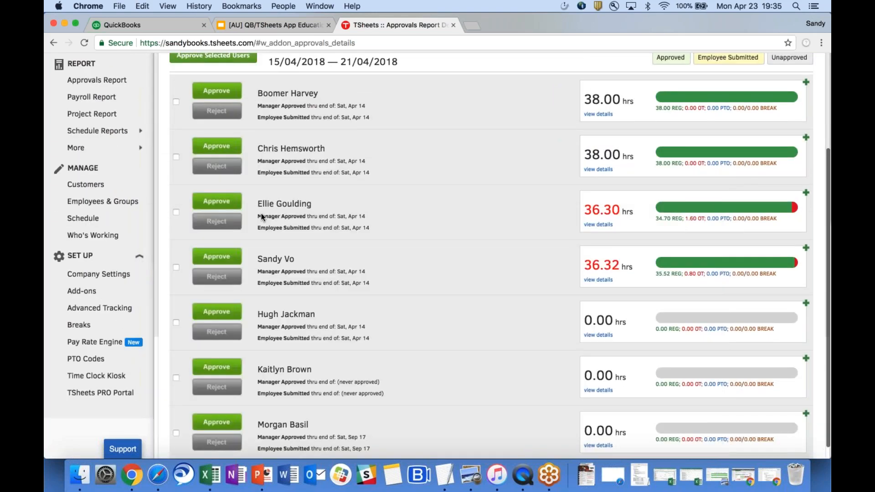
Scroll back to the top of the Approvals Report and close it to return to the dashboard.
scroll(261, 213, "up", 1)
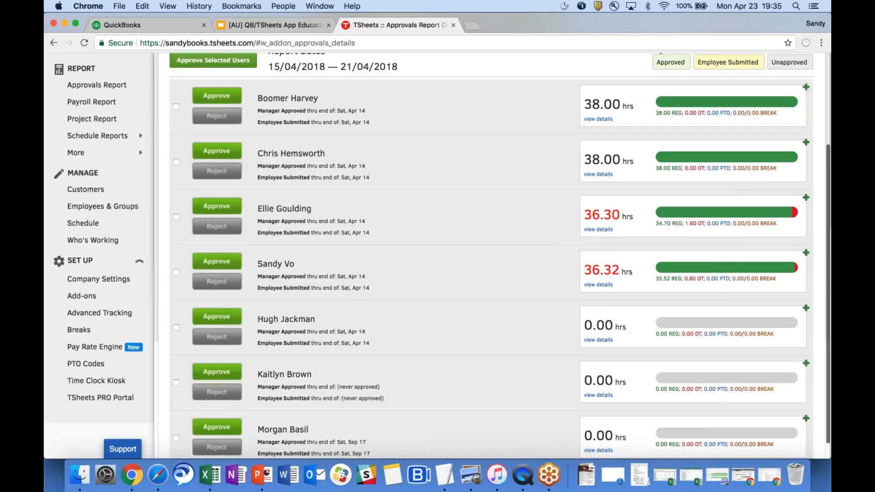
scroll(438, 255, "up", 5)
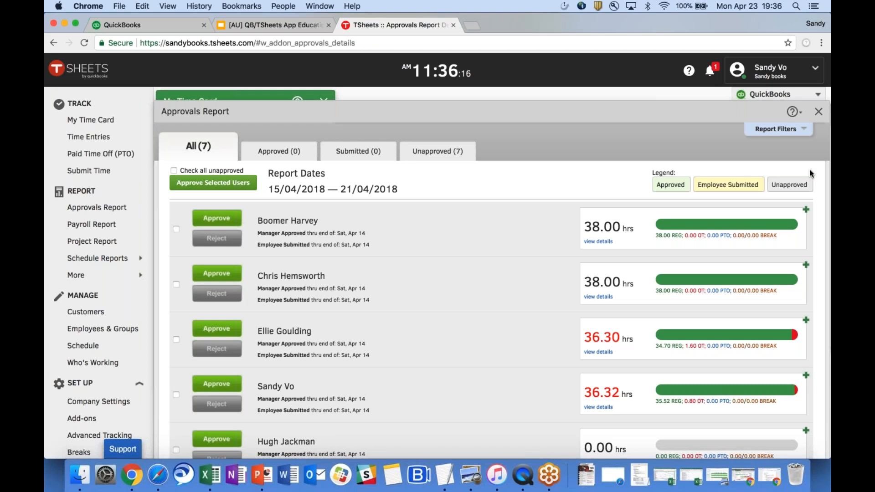
left_click(818, 111)
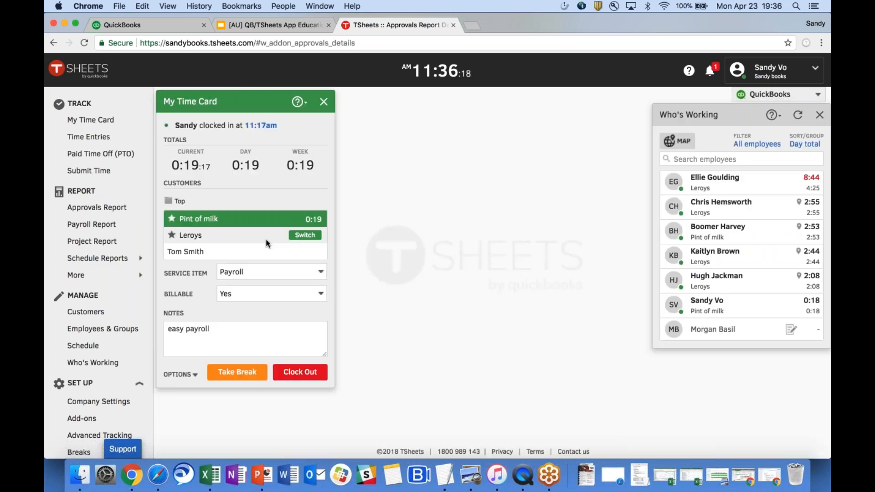
Run the Project Report by week for 15/04 - 21/04, 2018.
left_click(101, 246)
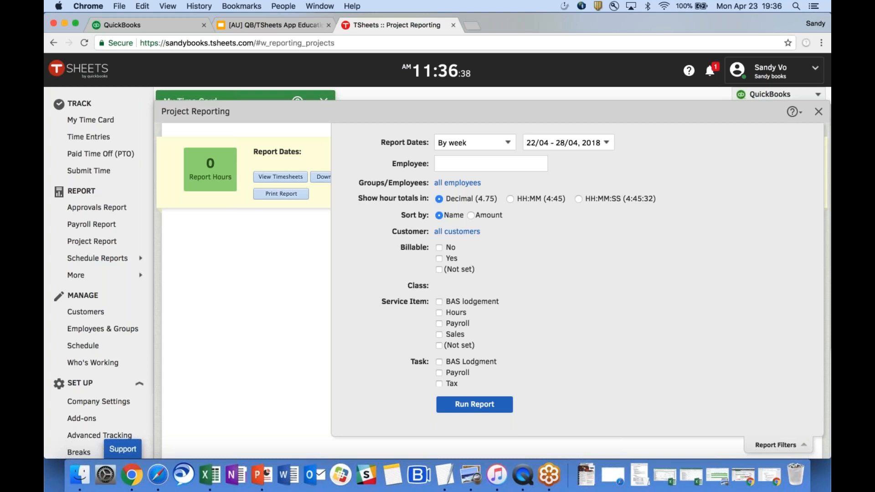
left_click(474, 142)
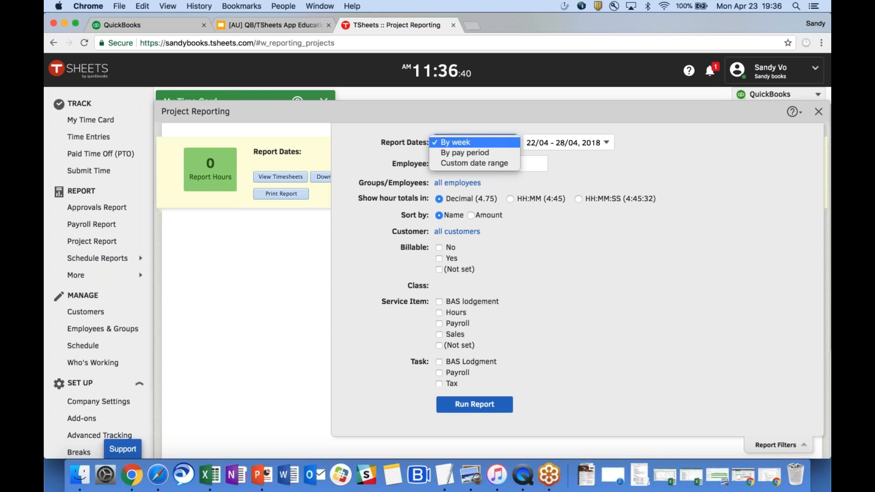
left_click(456, 142)
left_click(563, 143)
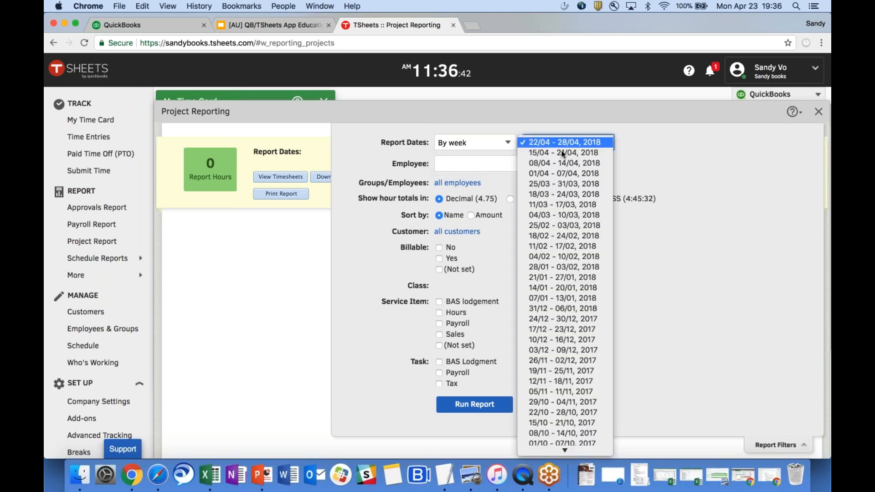
left_click(563, 153)
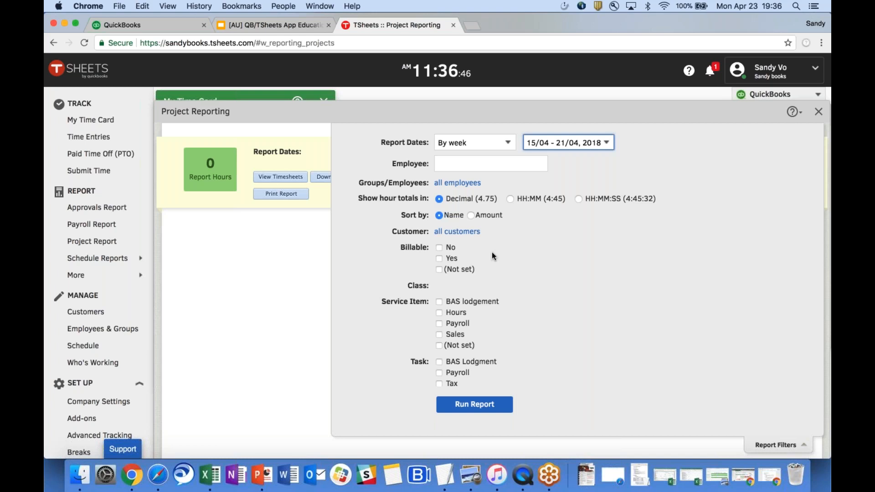
left_click(474, 406)
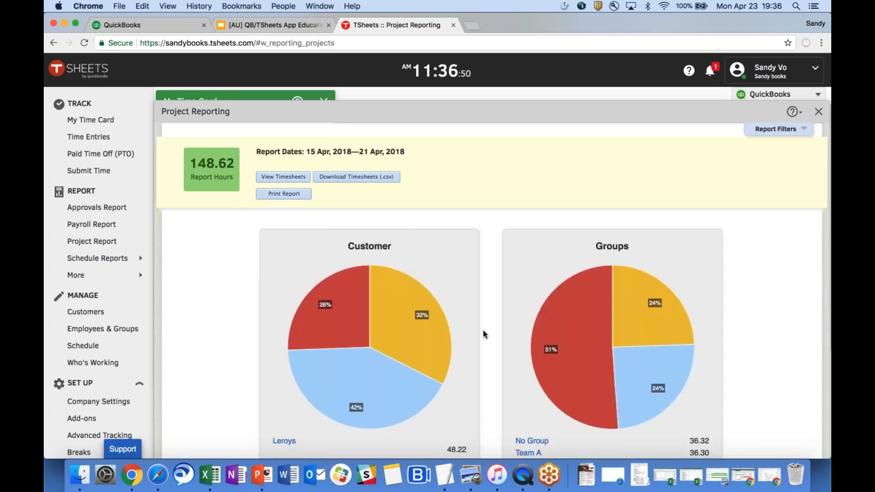
Scroll through the Customer, Groups, Employees, Billable and Service Item charts of the 148.62-hour report.
scroll(483, 331, "down", 5)
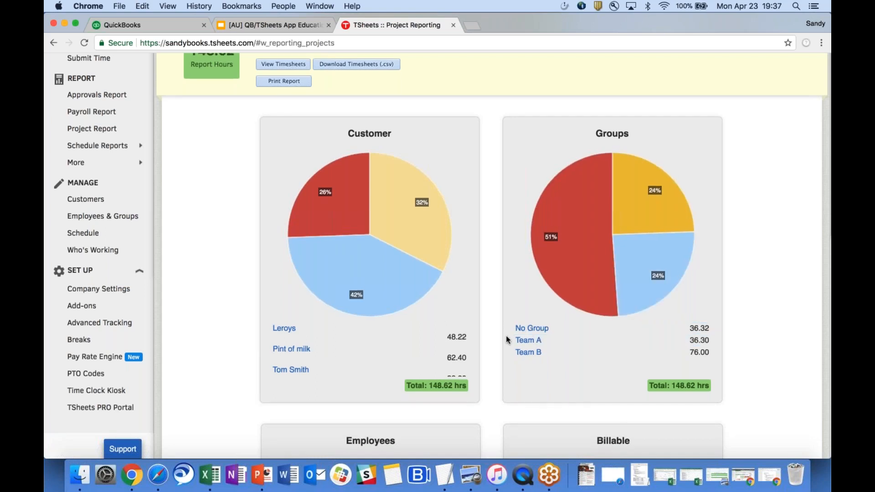
scroll(506, 335, "down", 7)
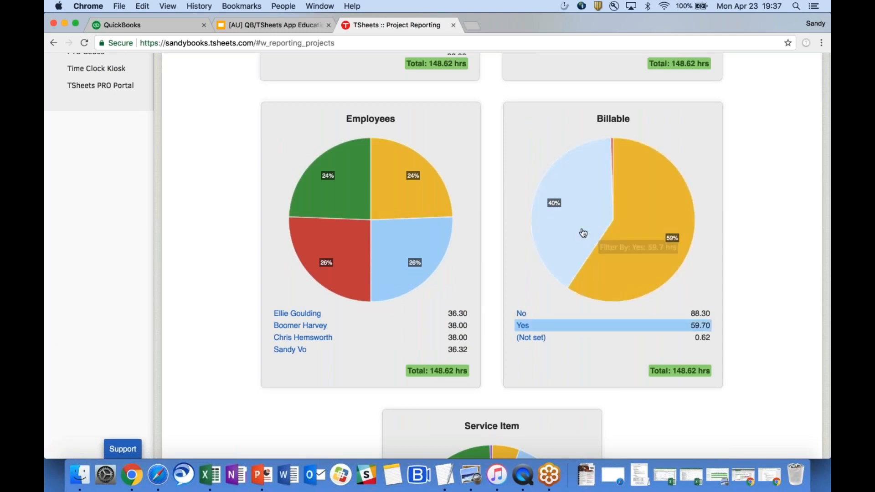
scroll(475, 261, "down", 5)
scroll(474, 260, "down", 4)
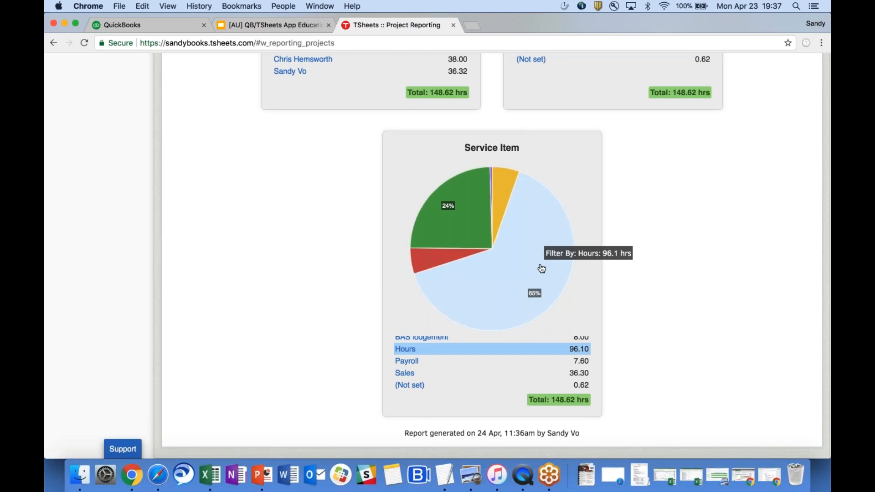
scroll(541, 269, "up", 10)
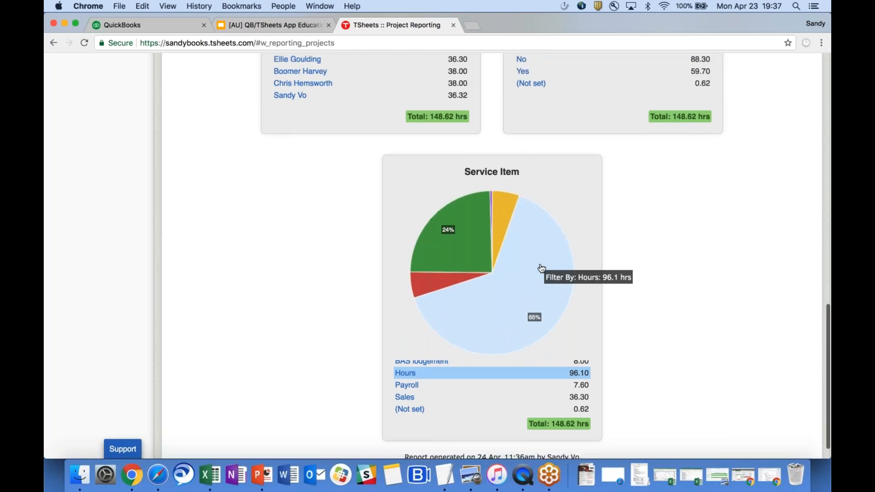
scroll(541, 269, "up", 5)
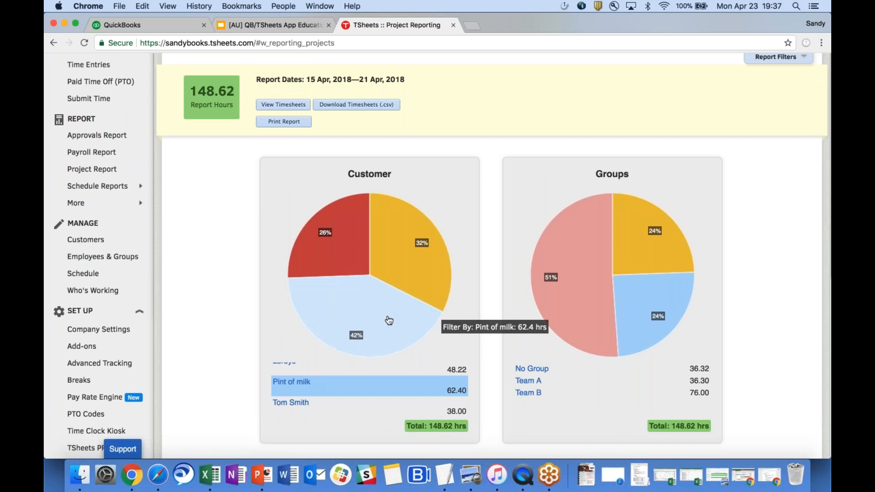
Filter the report to the Pint of milk customer slice (62.40 hours) and review the updated charts.
left_click(389, 320)
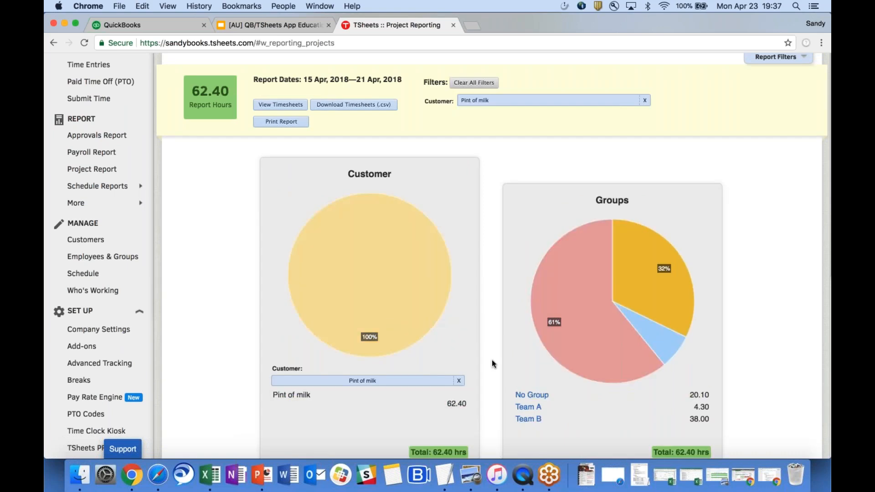
scroll(492, 363, "down", 5)
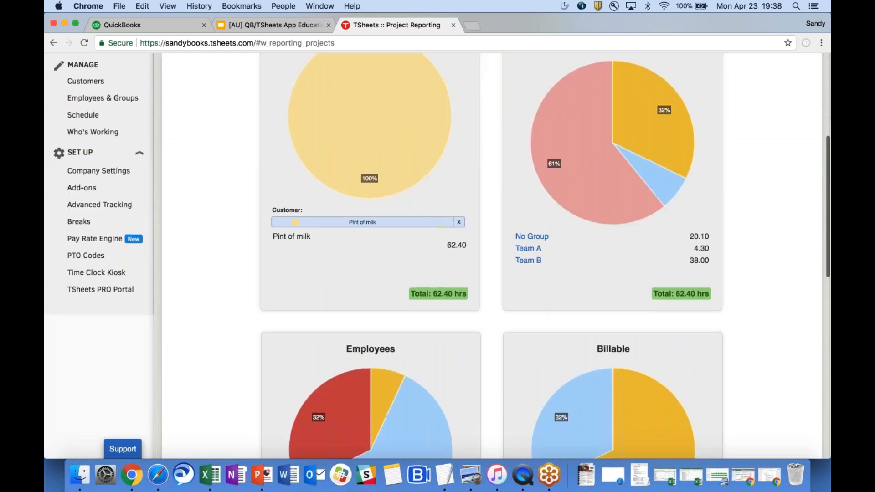
scroll(492, 255, "down", 10)
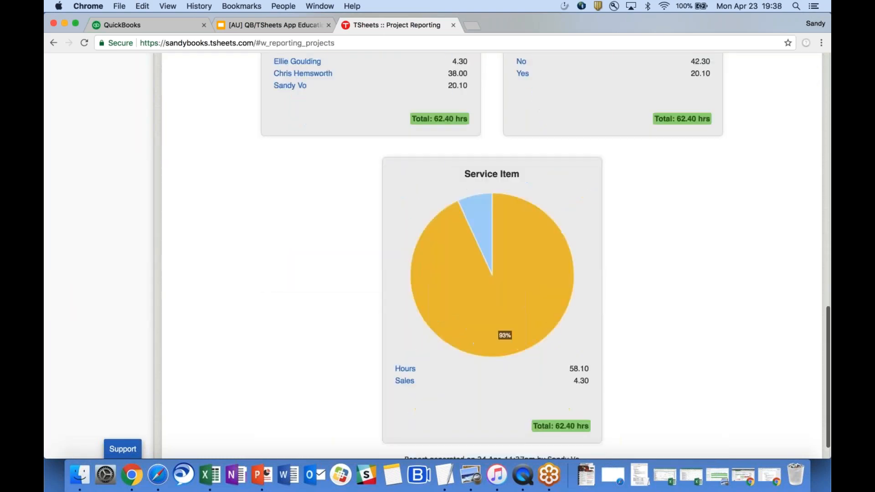
scroll(492, 255, "up", 15)
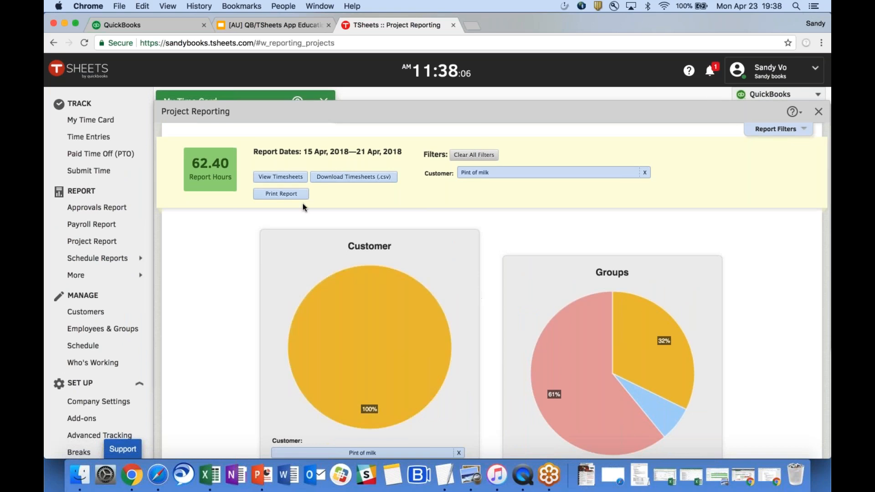
View the Pint of milk timesheets, then close them and the Project Reporting panel.
left_click(280, 177)
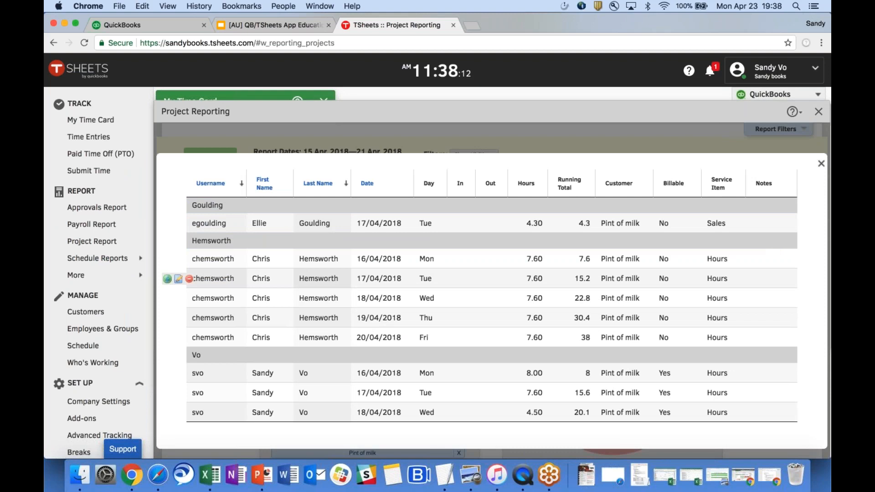
left_click(820, 165)
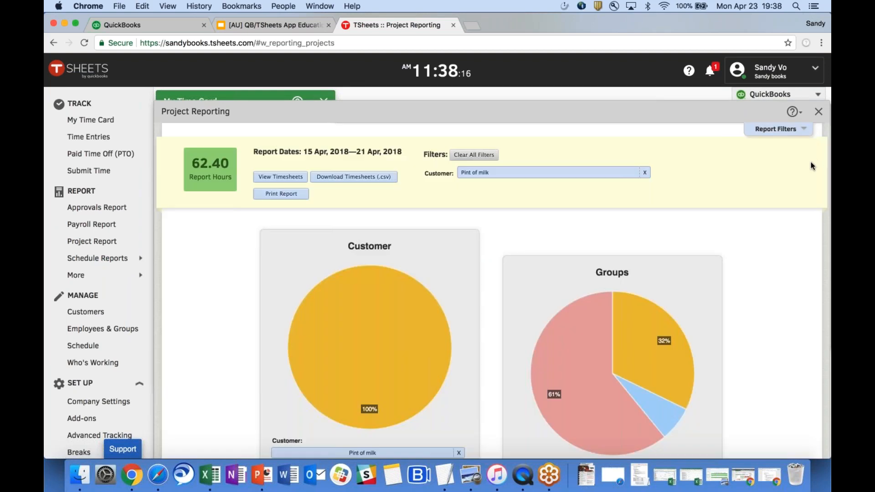
left_click(819, 112)
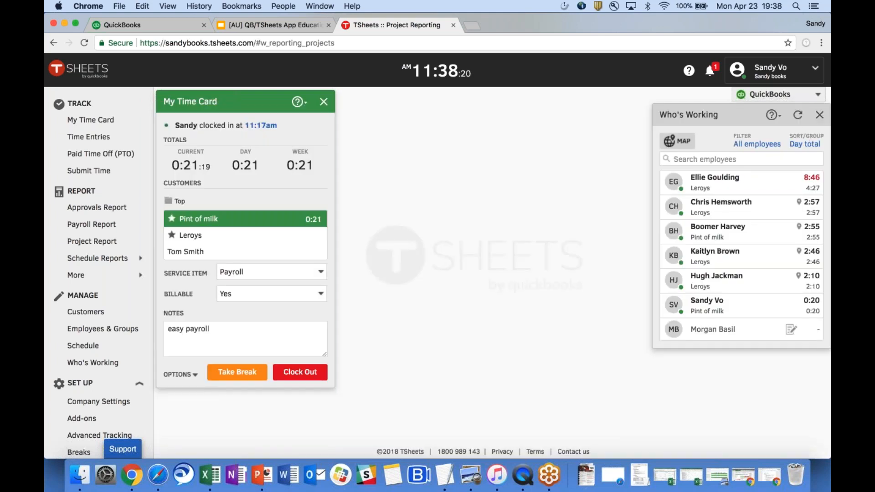
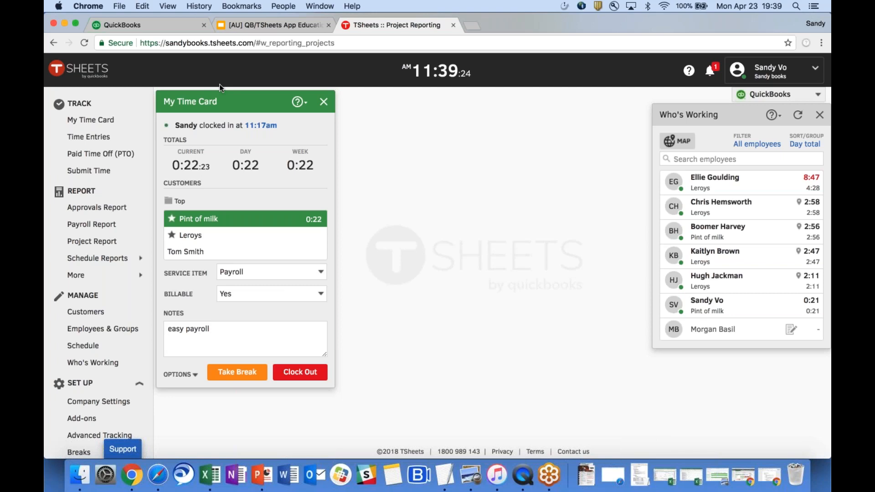
Bring up the QuickBooks Find apps page and scroll to the recommended TSheets Time Tracking app.
left_click(162, 32)
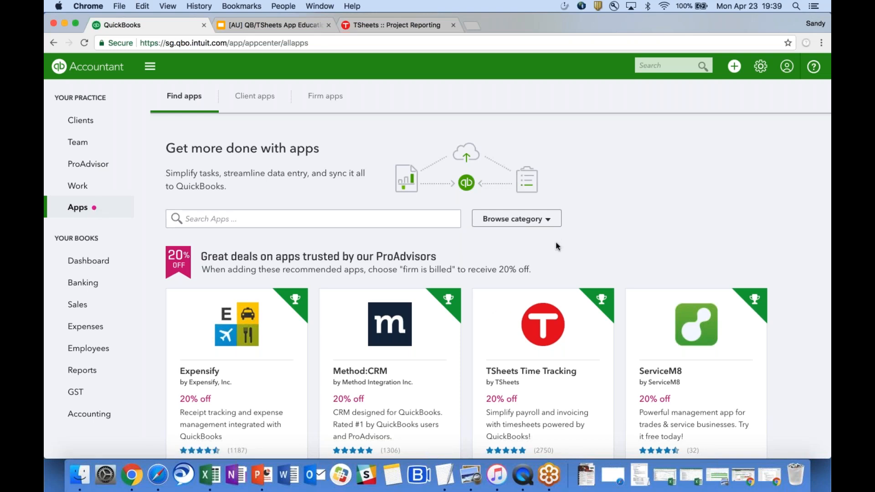
scroll(557, 250, "down", 1)
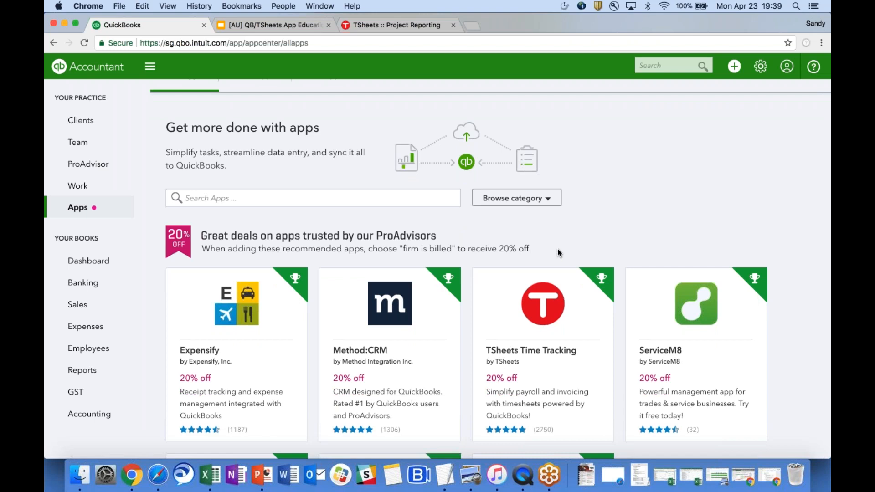
Open the TSheets Time Tracking app details and start getting the app.
left_click(552, 330)
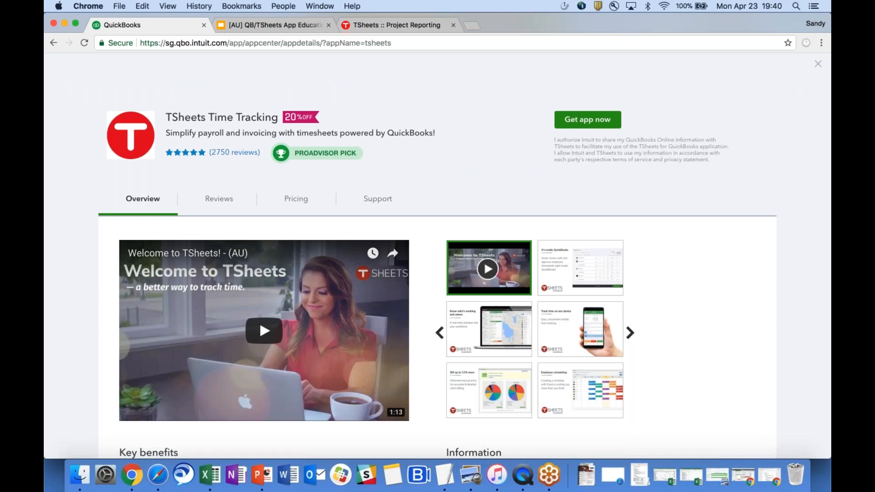
left_click(587, 120)
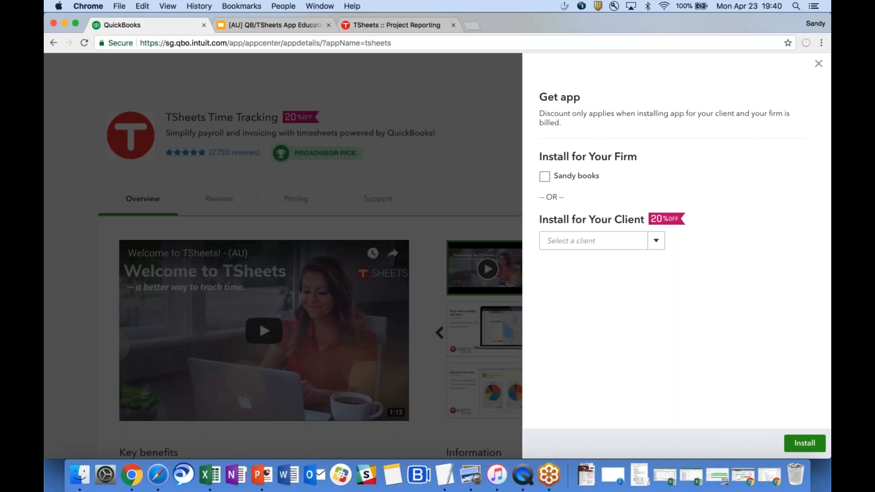
Set TSheets to install for Your Firm rather than for a client.
left_click(555, 179)
left_click(545, 180)
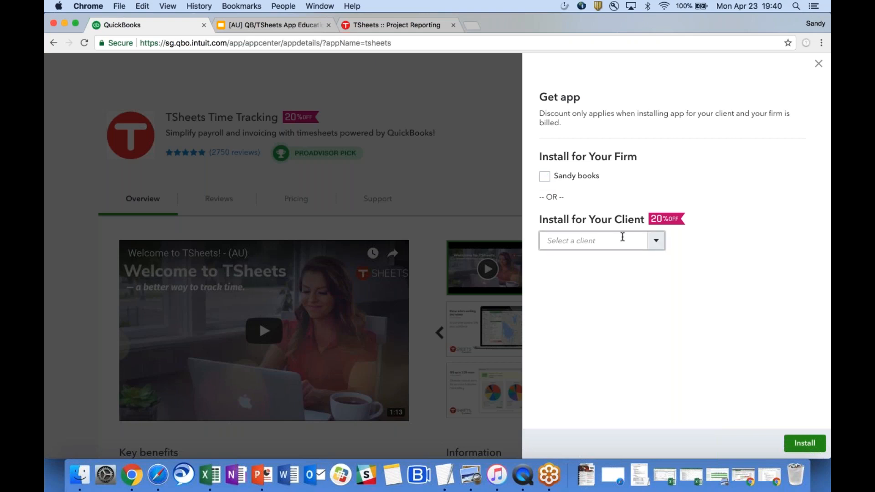
left_click(642, 241)
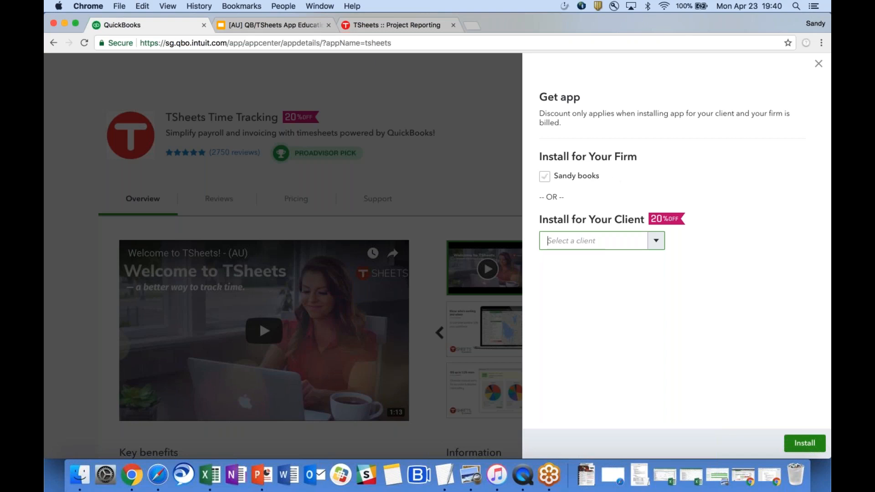
left_click(545, 177)
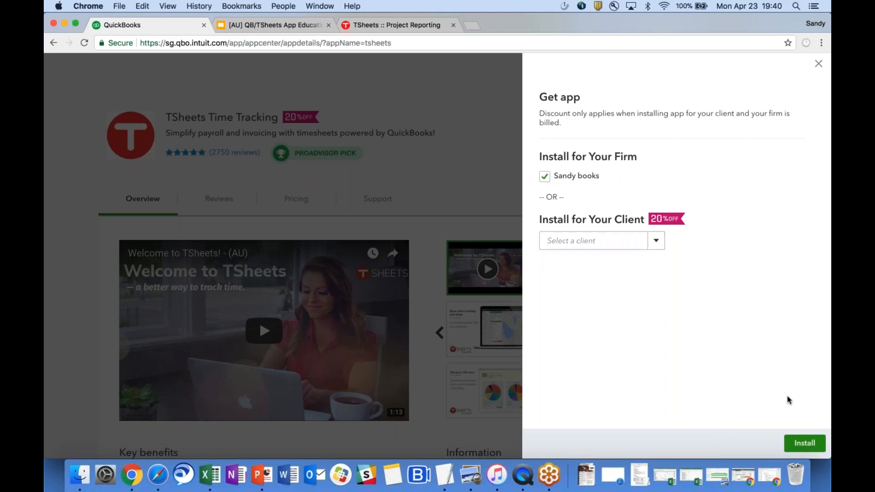
Install TSheets for the firm, then dismiss its login setup to return to Clients.
left_click(805, 444)
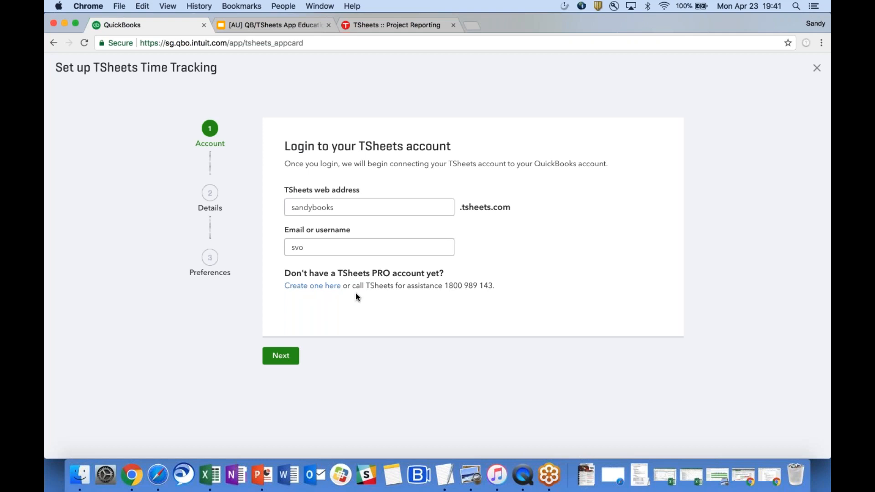
left_click(816, 69)
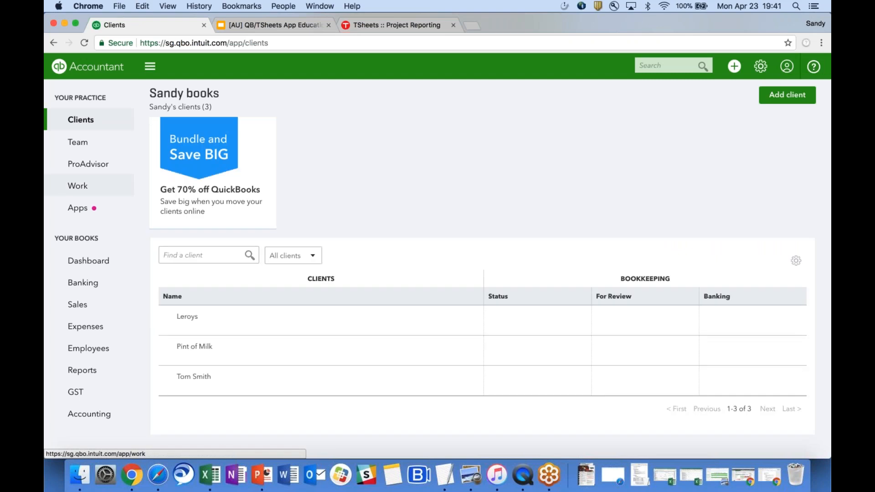
Open Approve Time from Employees, showing timesheets for 4/22/2018 to 4/28/2018.
left_click(95, 351)
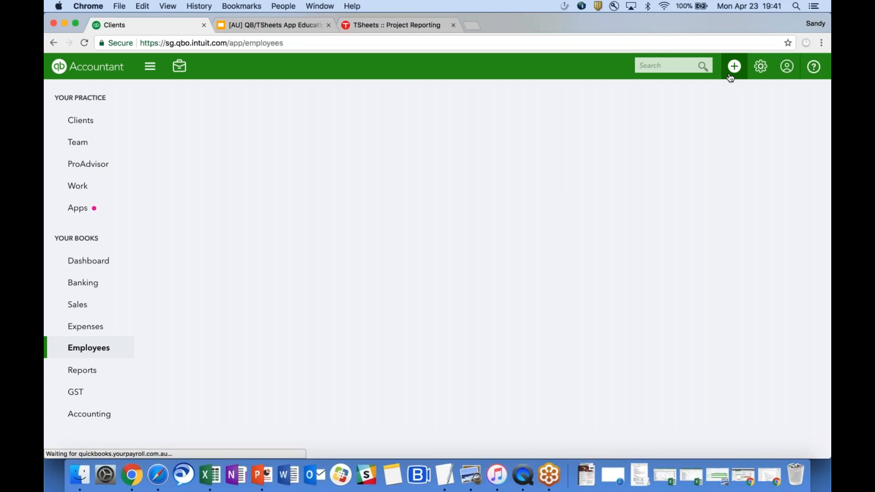
left_click(730, 76)
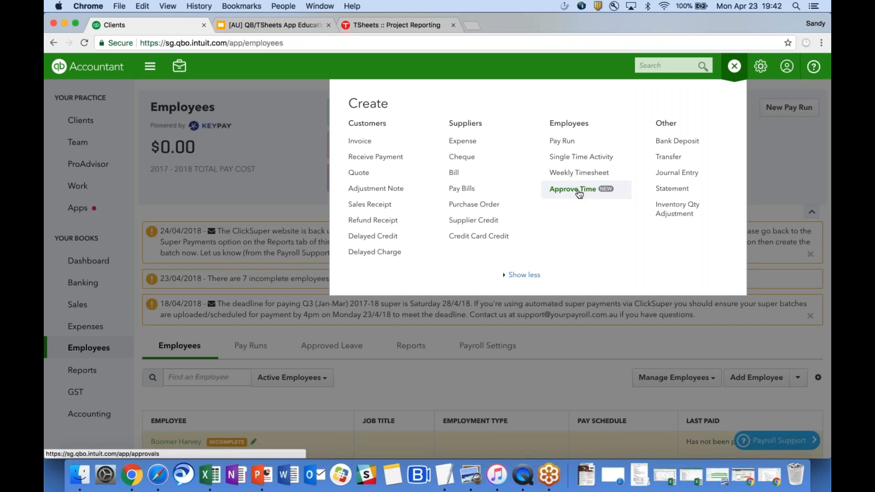
left_click(577, 190)
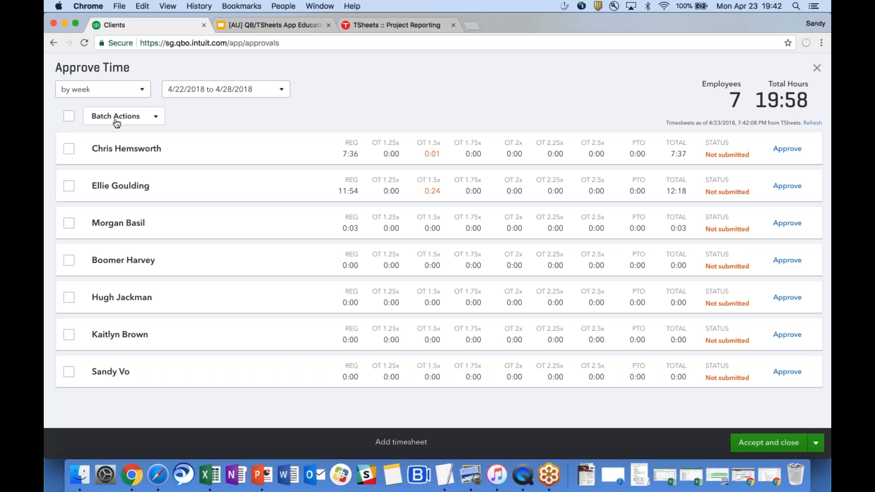
Keep the 4/22–4/28/2018 week, expand the first employee, and open the 0:01 Pint of milk entry.
left_click(131, 93)
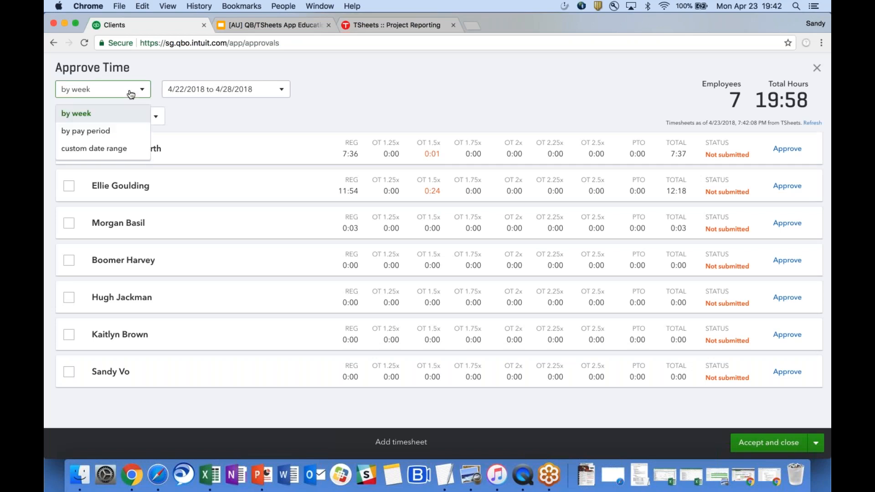
left_click(131, 94)
left_click(199, 90)
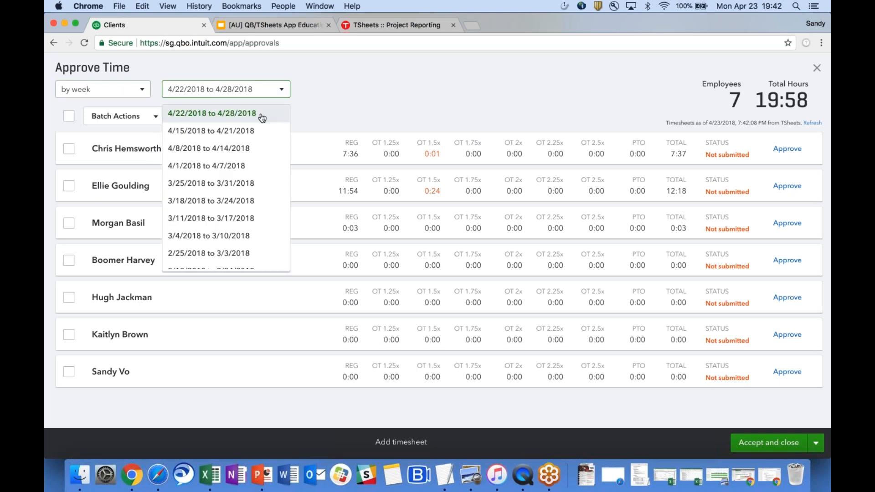
left_click(299, 111)
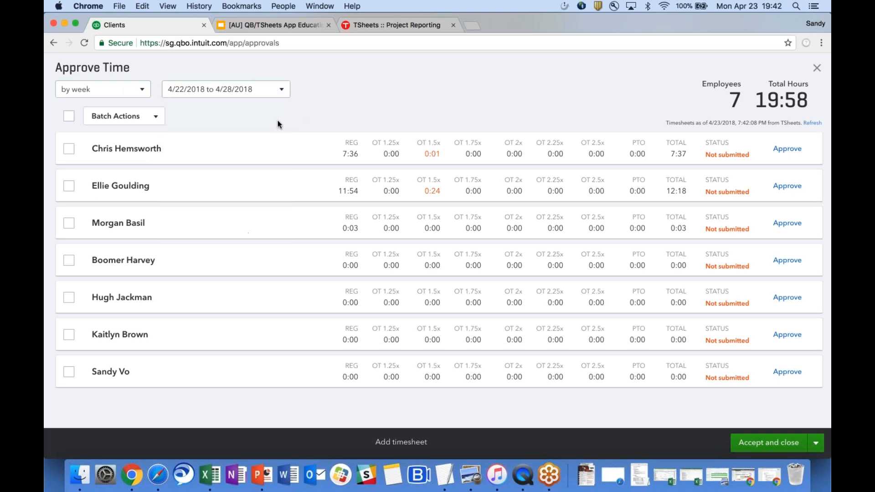
left_click(180, 158)
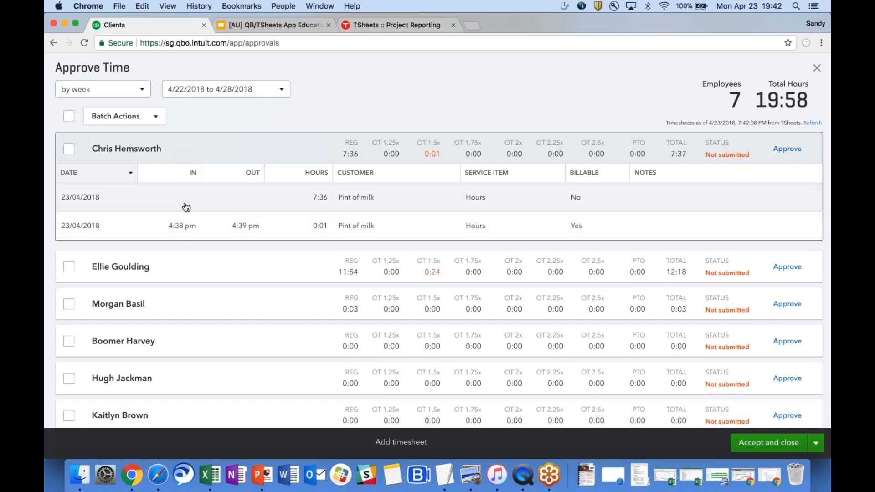
left_click(161, 225)
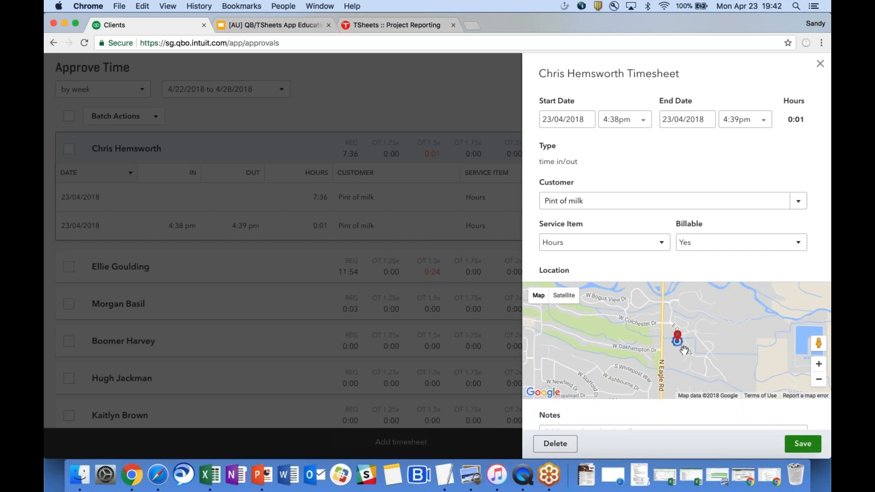
Review the 23/04/2018 entry's 4:38–4:39pm times and location, then close its details.
scroll(682, 407, "down", 3)
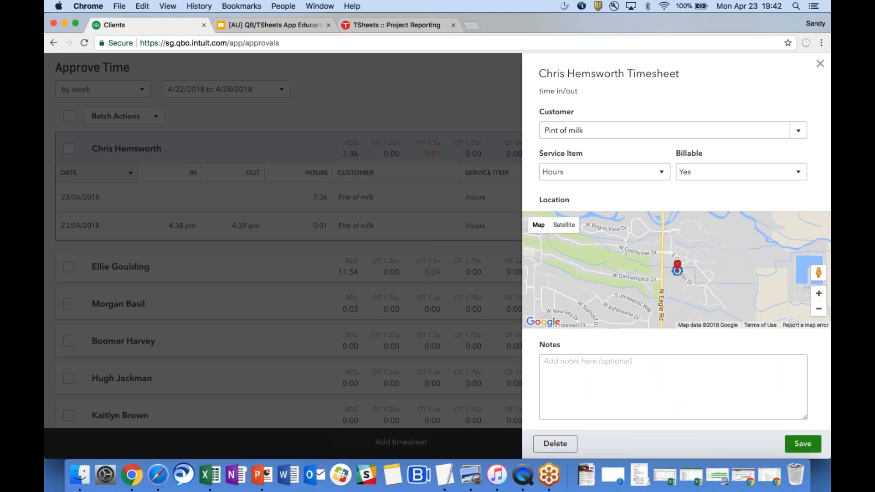
scroll(682, 365, "up", 3)
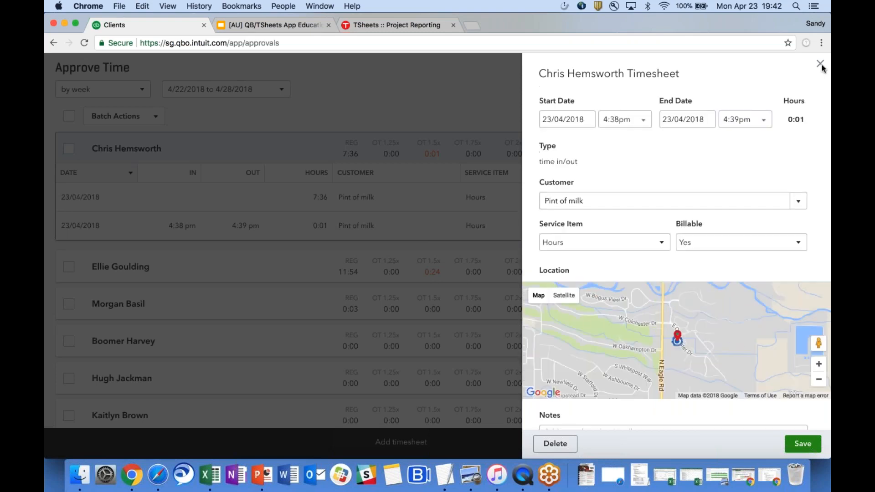
left_click(819, 64)
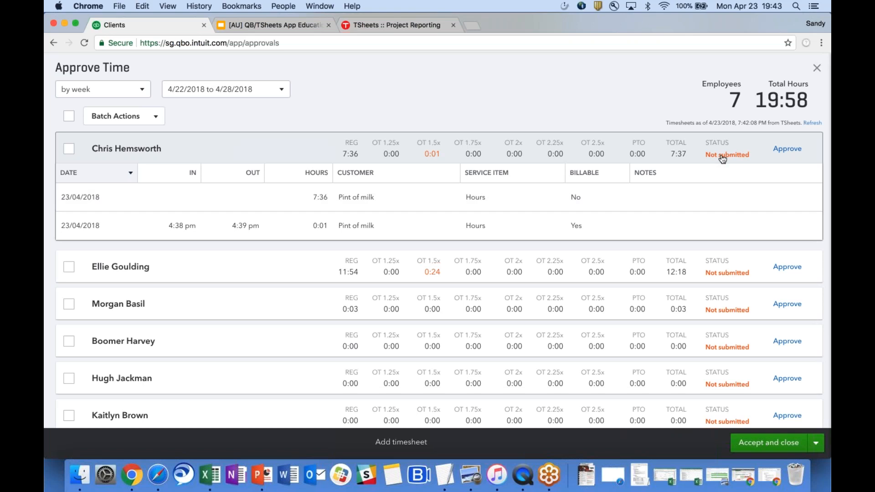
Leave Approve Time and start a new Sales invoice with customer Leroys.
left_click(814, 69)
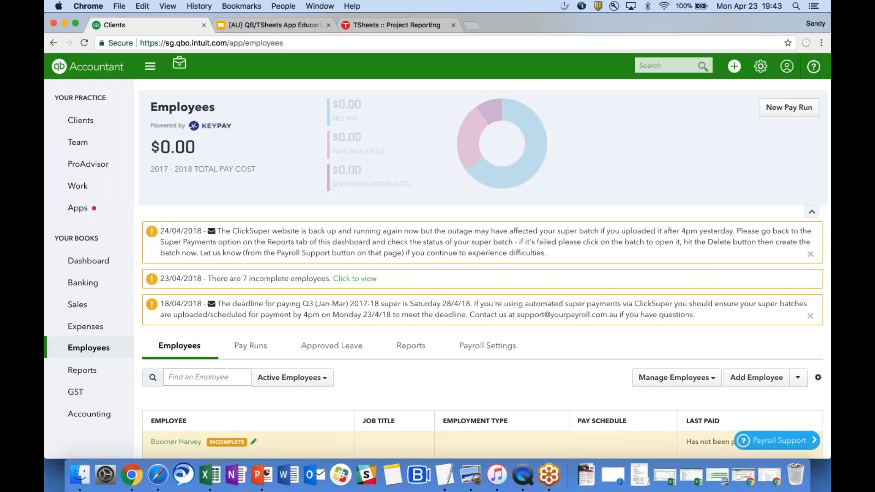
left_click(95, 306)
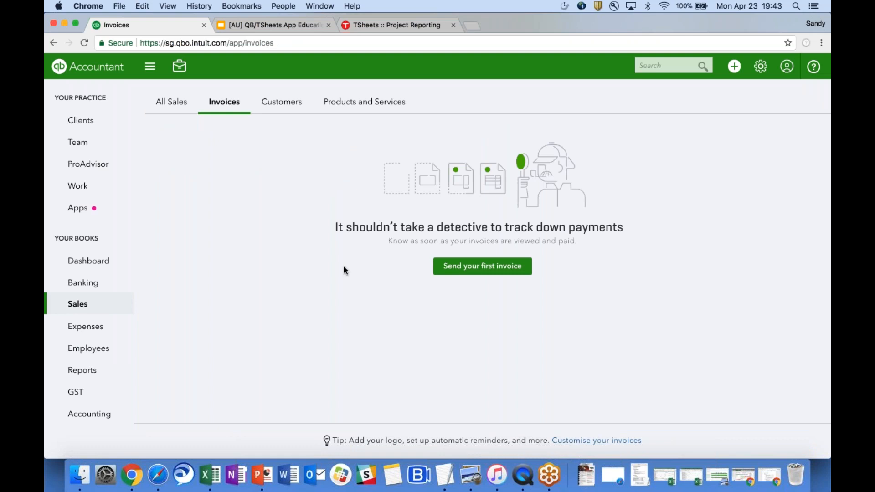
left_click(490, 269)
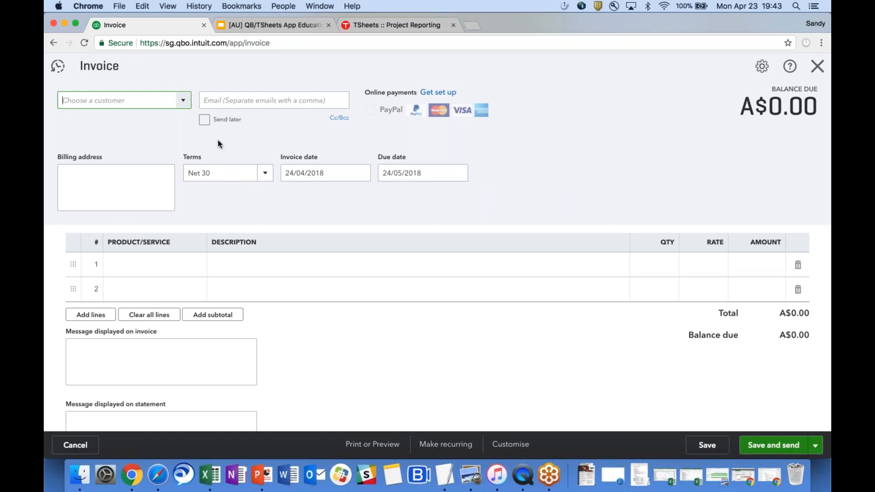
left_click(155, 101)
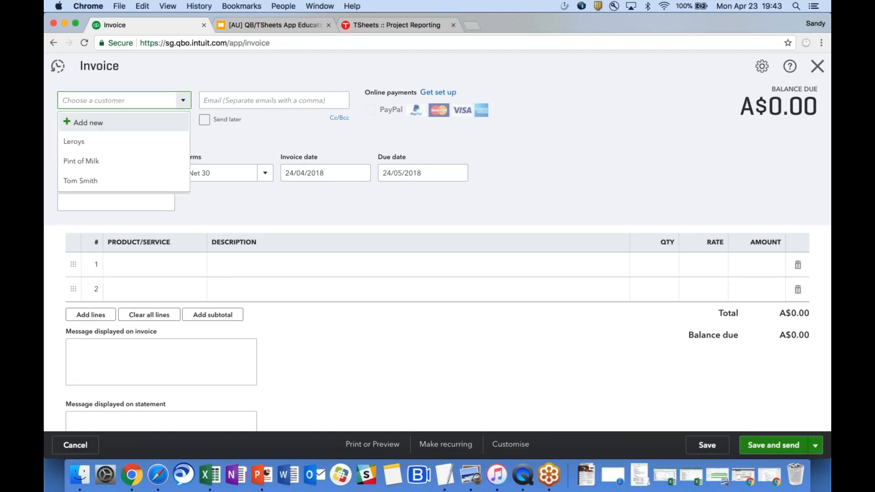
left_click(123, 142)
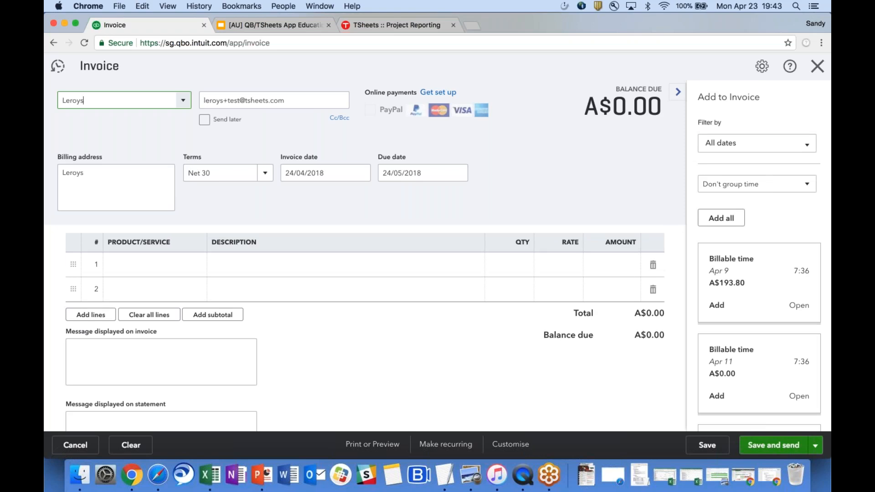
Add the Apr 9 and Apr 11 billable time to Leroys' invoice and save it at A$193.80.
scroll(758, 255, "down", 3)
scroll(759, 255, "down", 2)
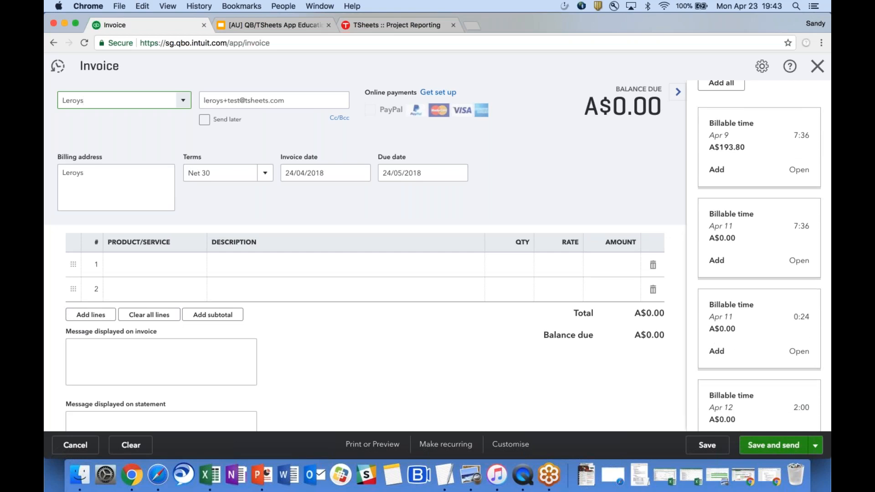
left_click(717, 171)
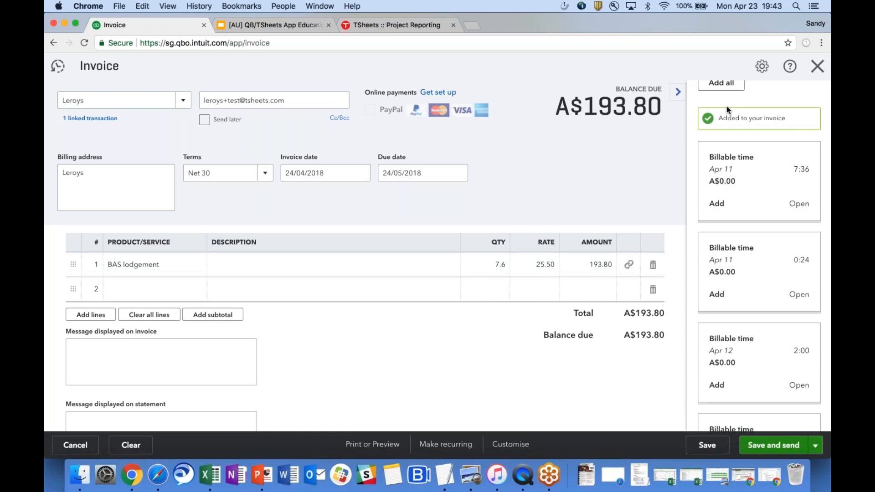
left_click(717, 203)
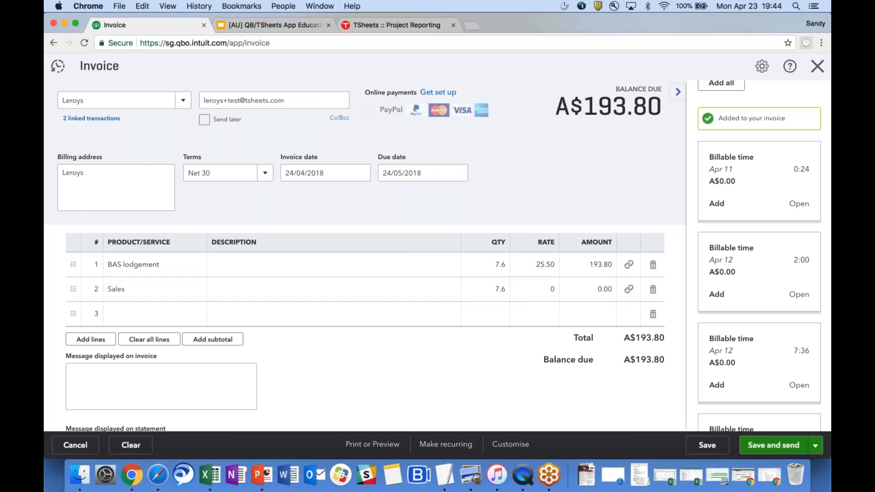
left_click(818, 77)
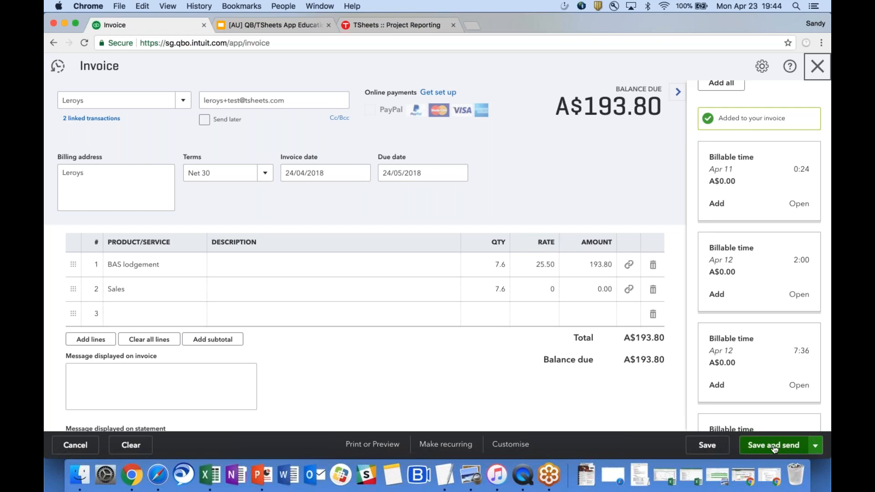
left_click(713, 446)
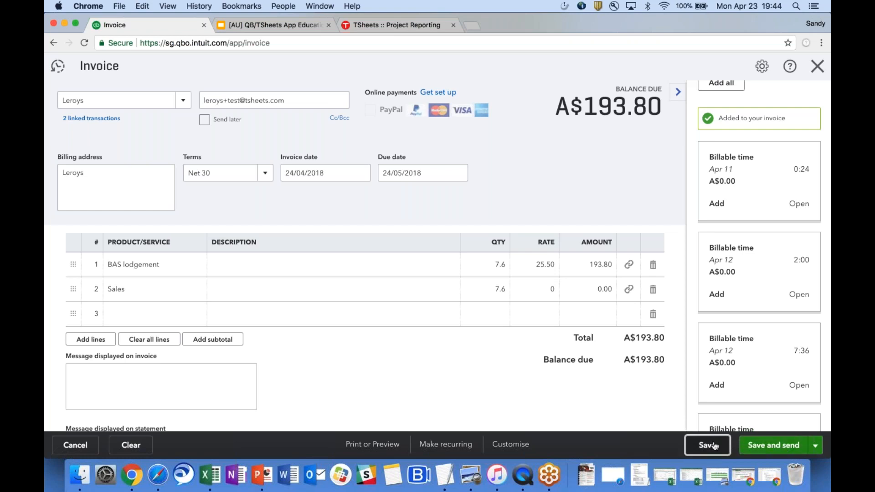